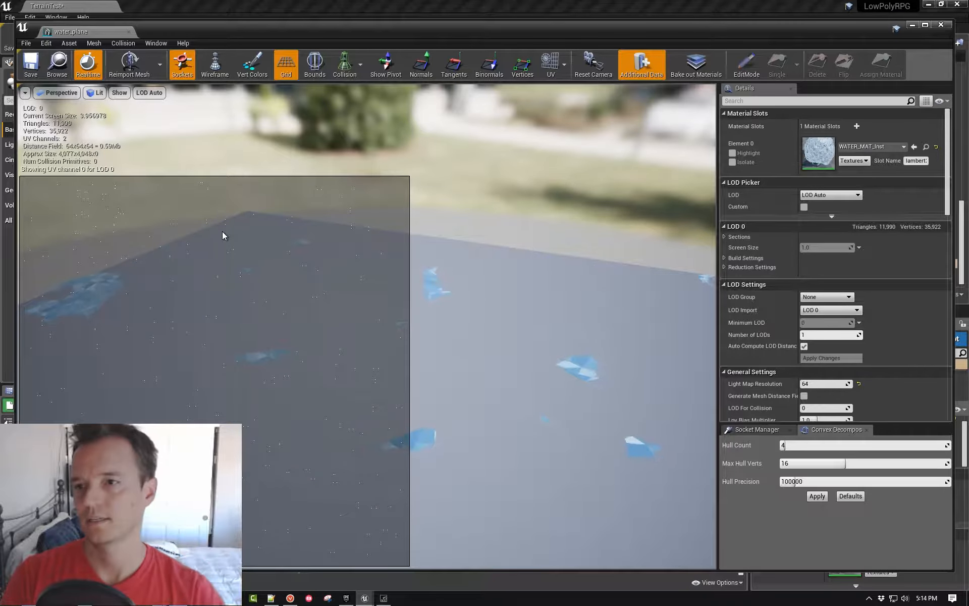
- Display the UV channel 1 overlay for the water_plane mesh and close its mesh editor
{"action": "left_click", "coordinate": [566, 68]}
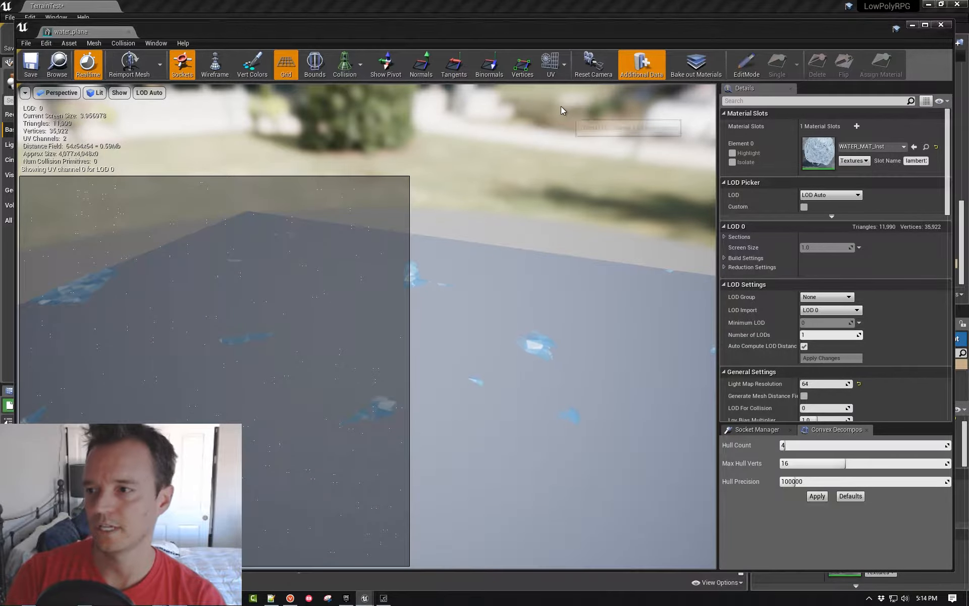
{"action": "left_click", "coordinate": [568, 110]}
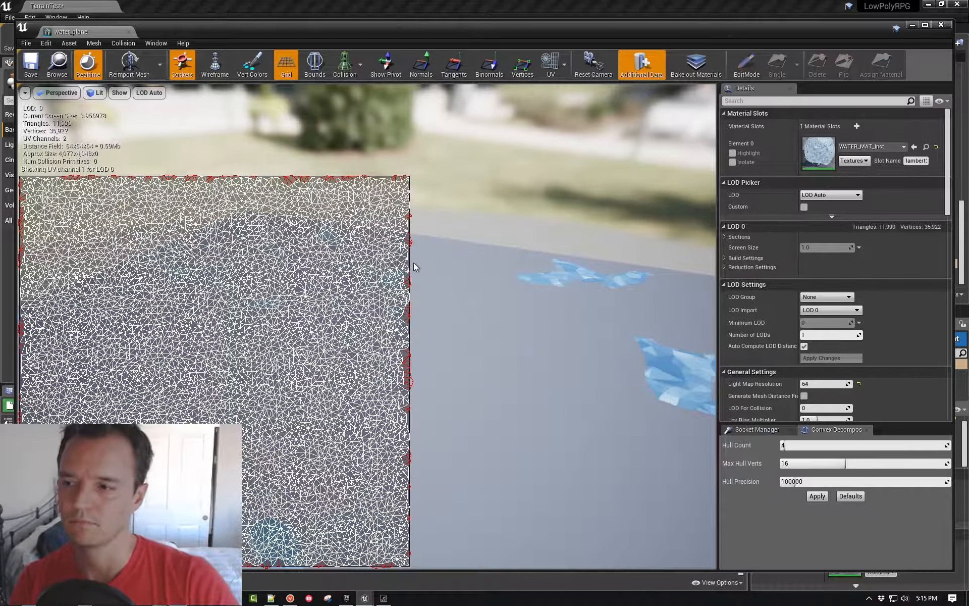
{"action": "left_click", "coordinate": [941, 24]}
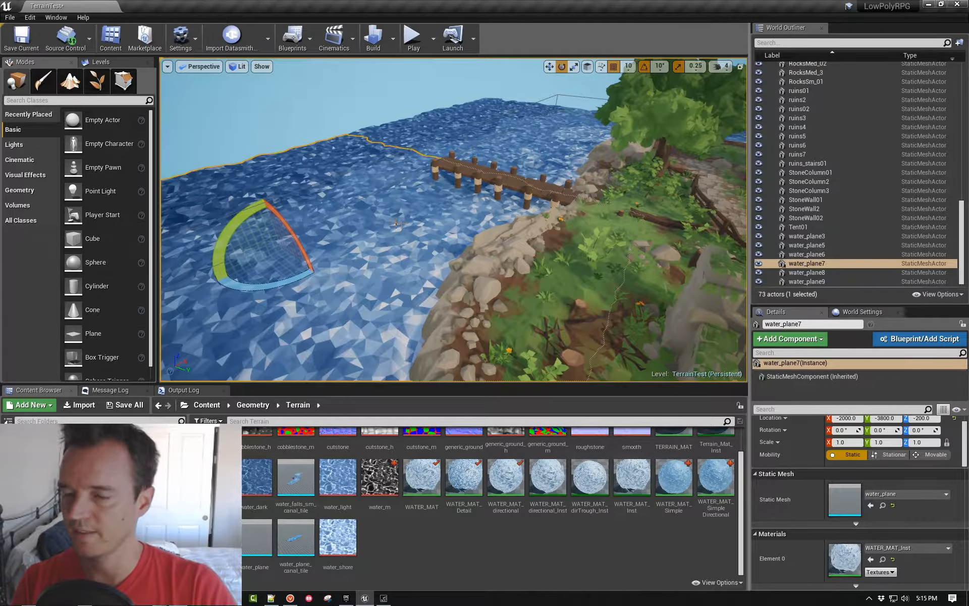
{"action": "key", "text": "Escape"}
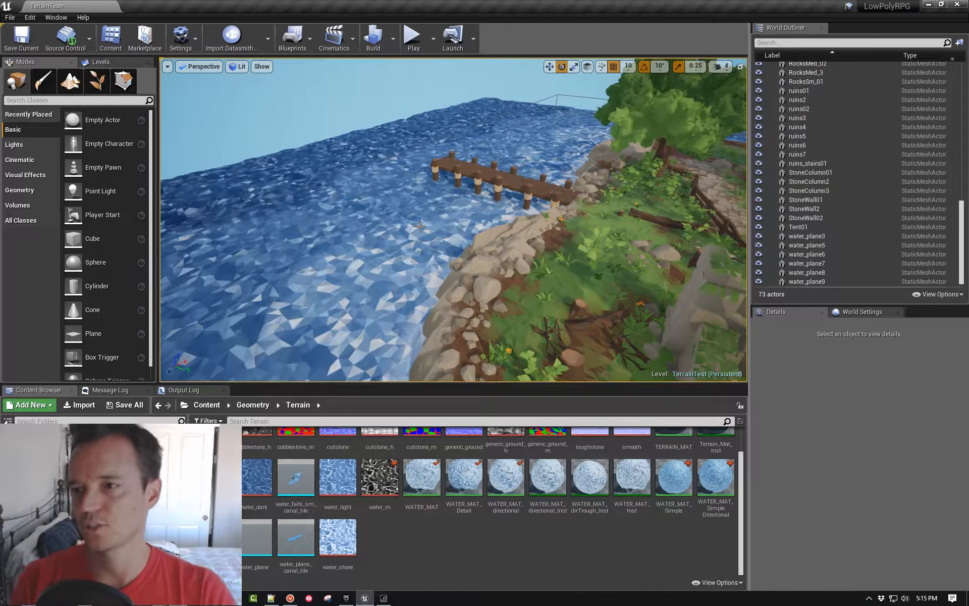
- Assign the WATER_MAT_Detail material to water_plane7 and water_plane9 around the dock
{"action": "right_click_drag", "start_coordinate": [417, 226], "coordinate": [395, 267]}
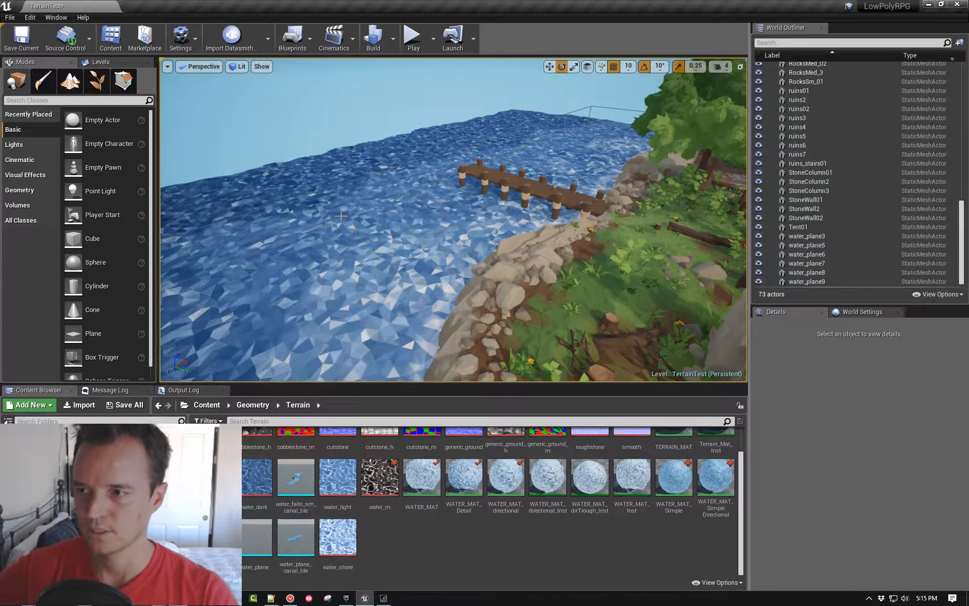
{"action": "right_click_drag", "start_coordinate": [453, 219], "coordinate": [537, 222]}
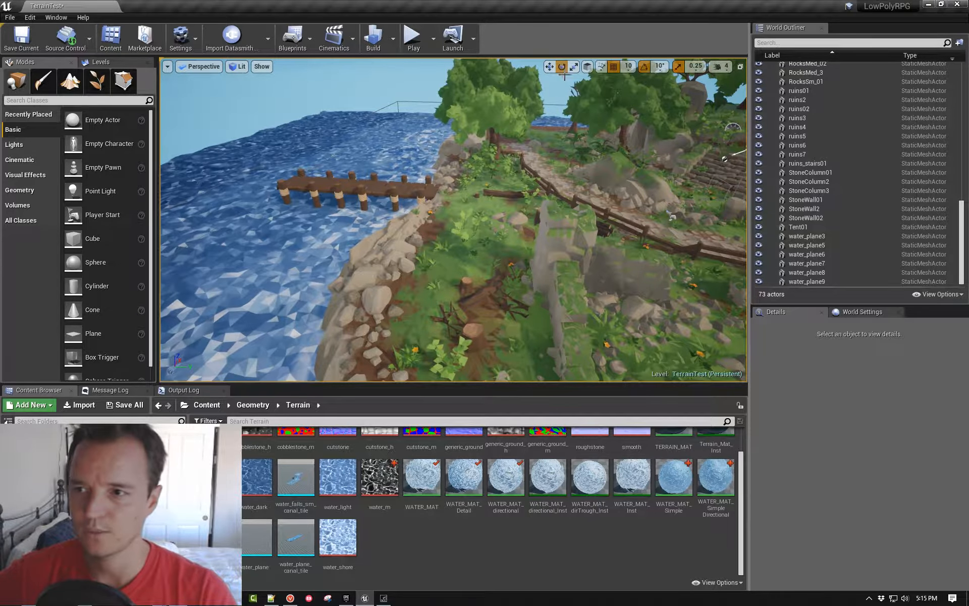
{"action": "right_click_drag", "start_coordinate": [539, 113], "coordinate": [461, 134]}
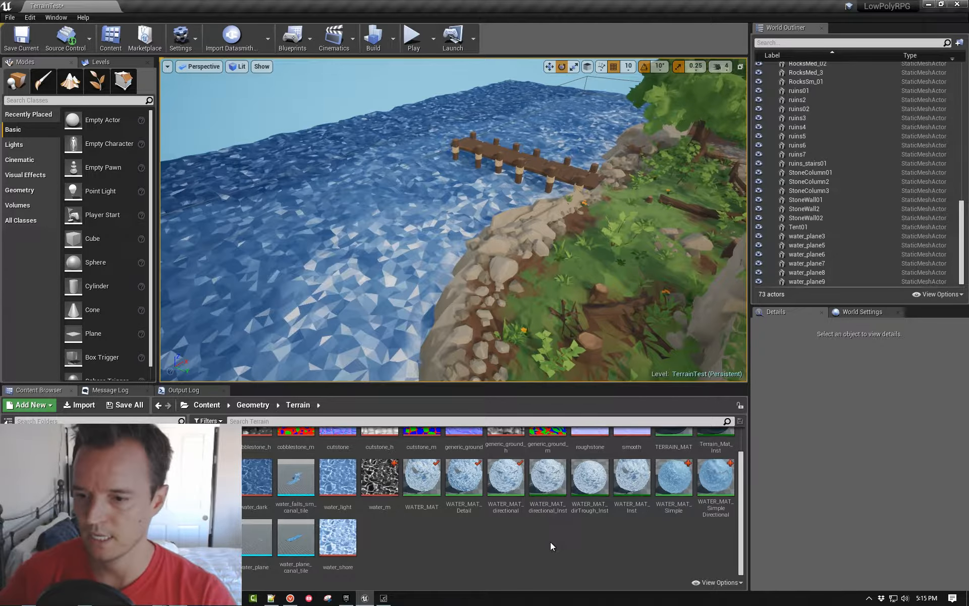
{"action": "left_click", "coordinate": [422, 221]}
{"action": "left_click", "coordinate": [529, 123], "text": "ctrl"}
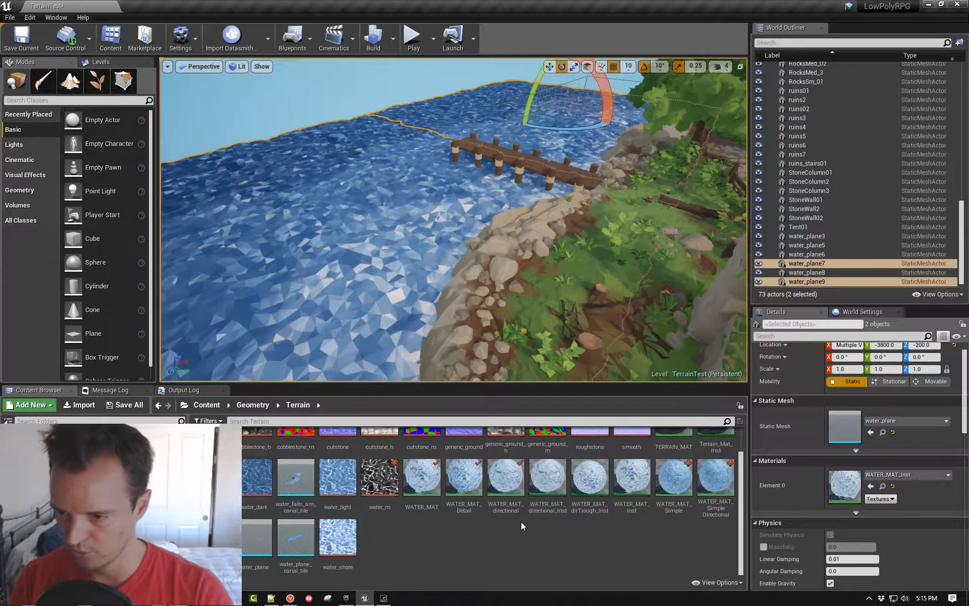
{"action": "left_click", "coordinate": [476, 477]}
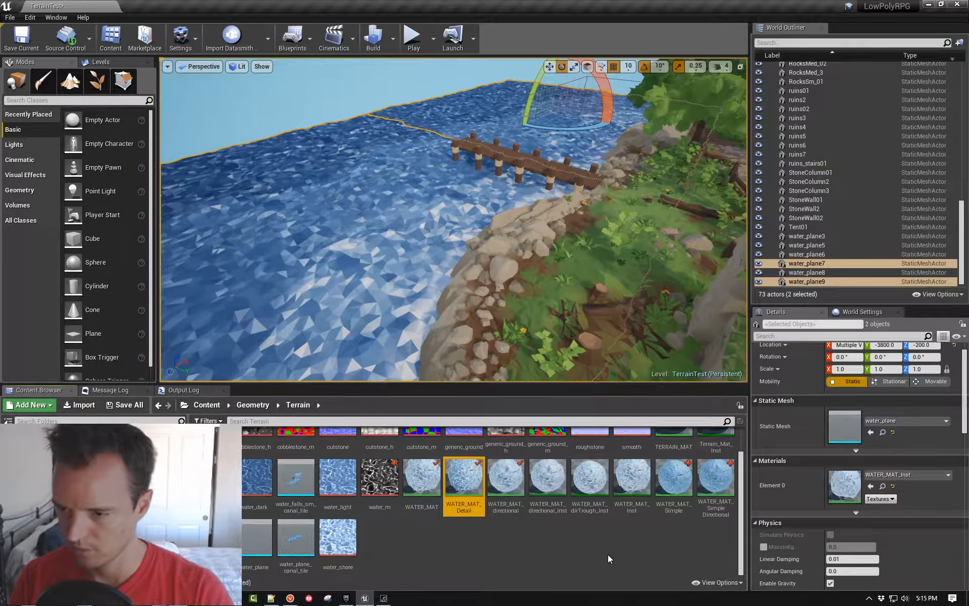
{"action": "left_click", "coordinate": [870, 486]}
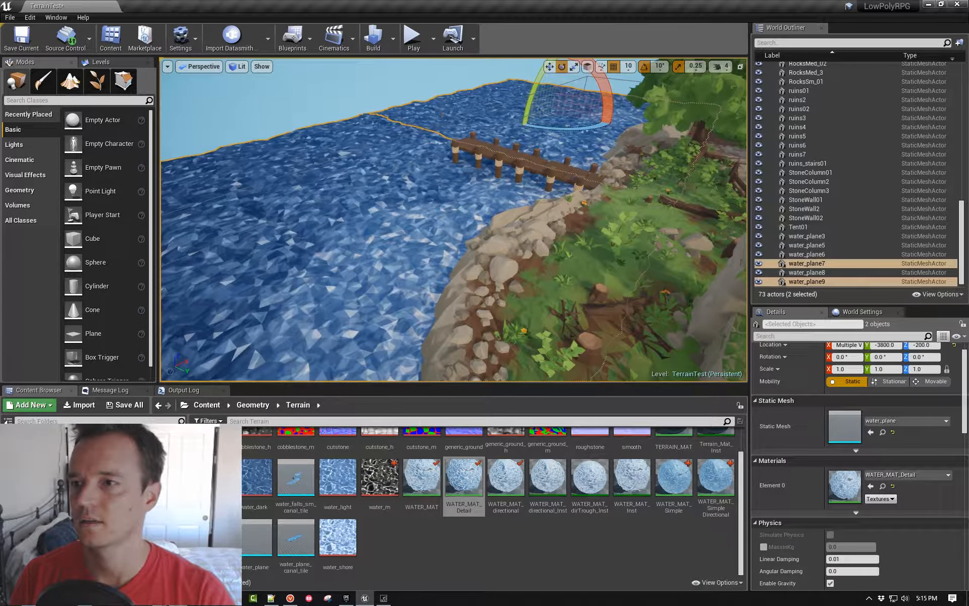
{"action": "left_click", "coordinate": [442, 115]}
{"action": "key", "text": "Escape"}
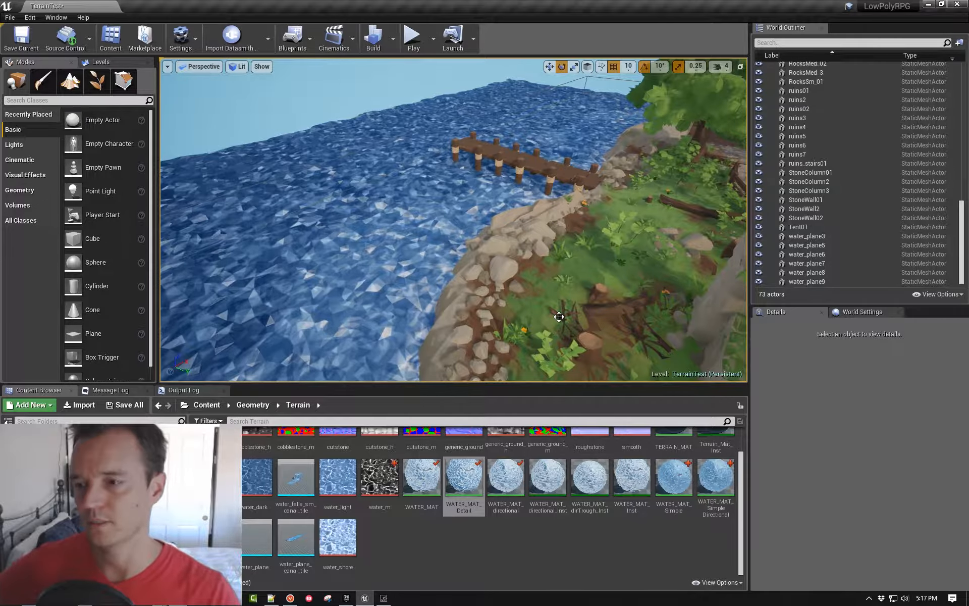
- Replace the material on water_plane7 and water_plane9 with WATER_MAT_Simple
{"action": "left_click", "coordinate": [683, 476]}
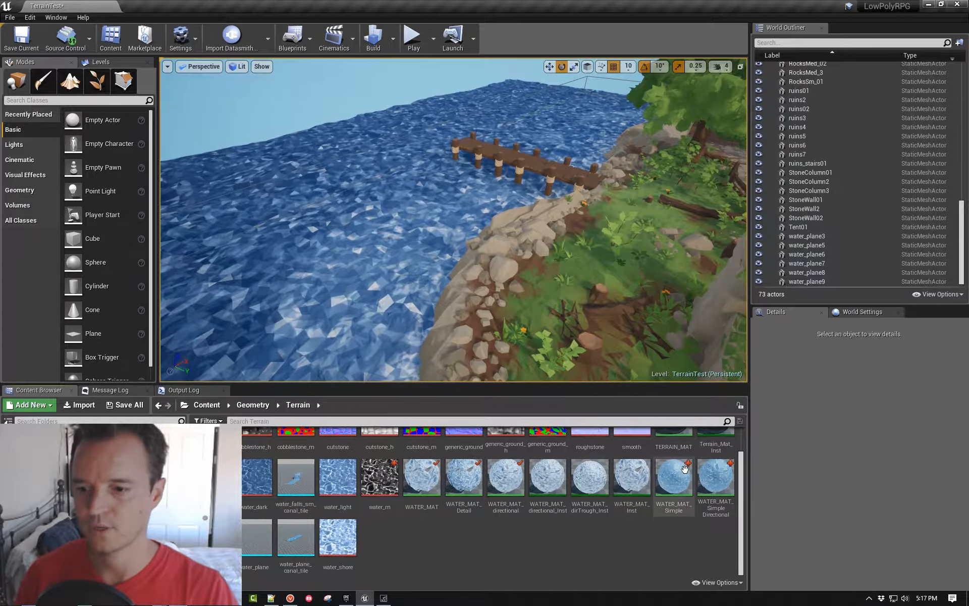
{"action": "left_click", "coordinate": [404, 200]}
{"action": "left_click", "coordinate": [500, 116], "text": "ctrl"}
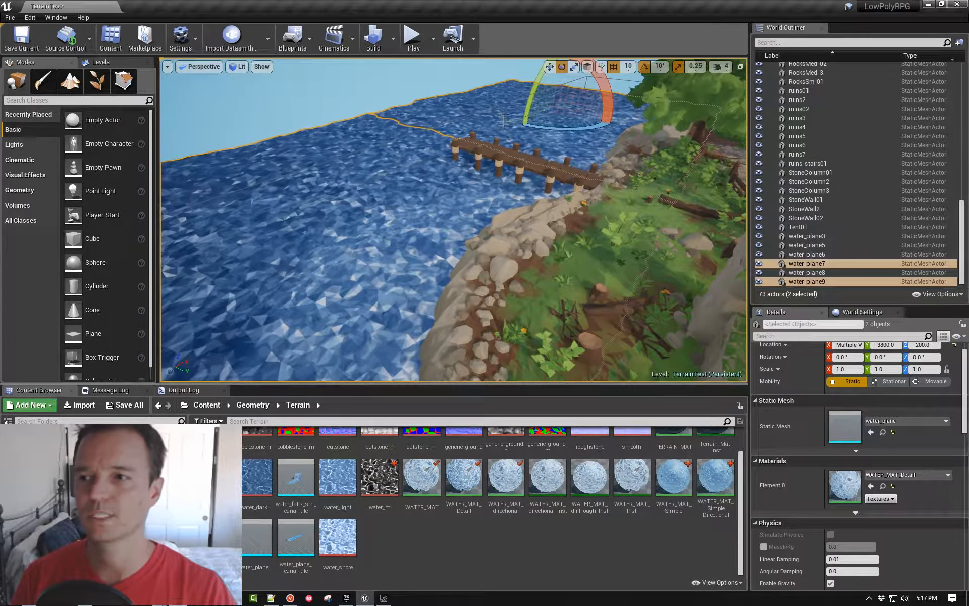
{"action": "left_click", "coordinate": [673, 479]}
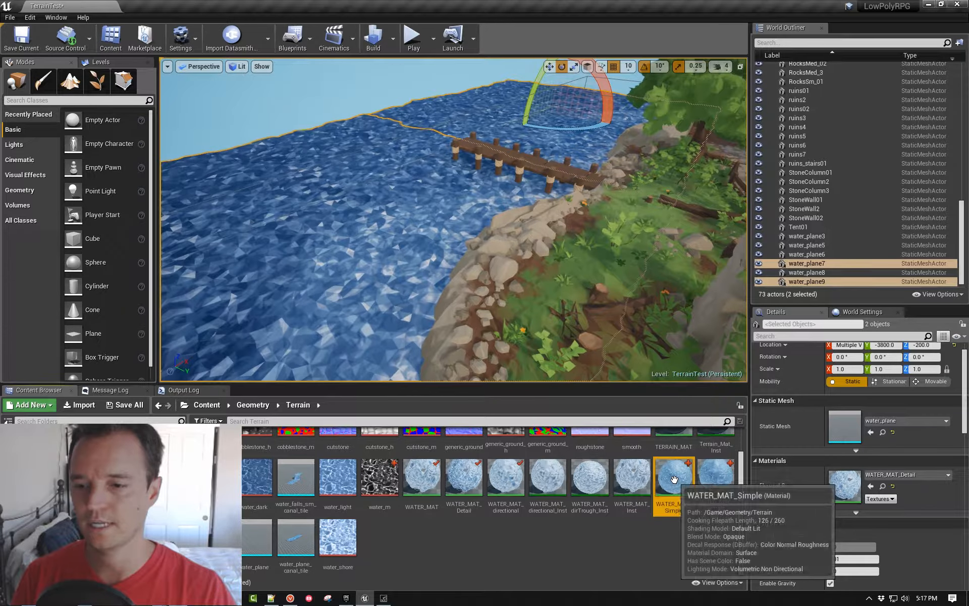
{"action": "left_click", "coordinate": [868, 488]}
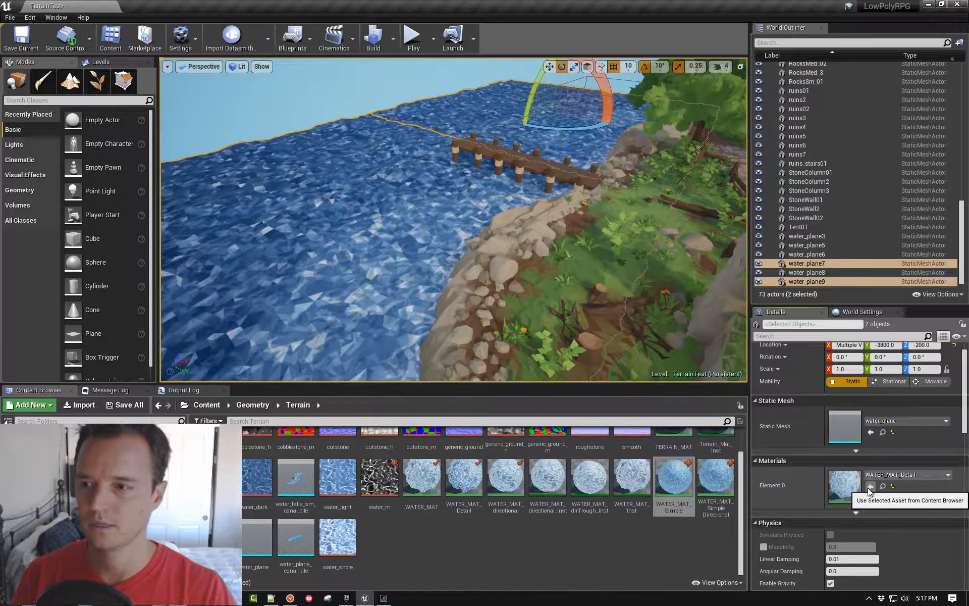
{"action": "left_click", "coordinate": [868, 487]}
- Try WATER_MAT_SimpleDirectional on the two selected water planes and reapply WATER_MAT_Simple to them
{"action": "left_click", "coordinate": [716, 479]}
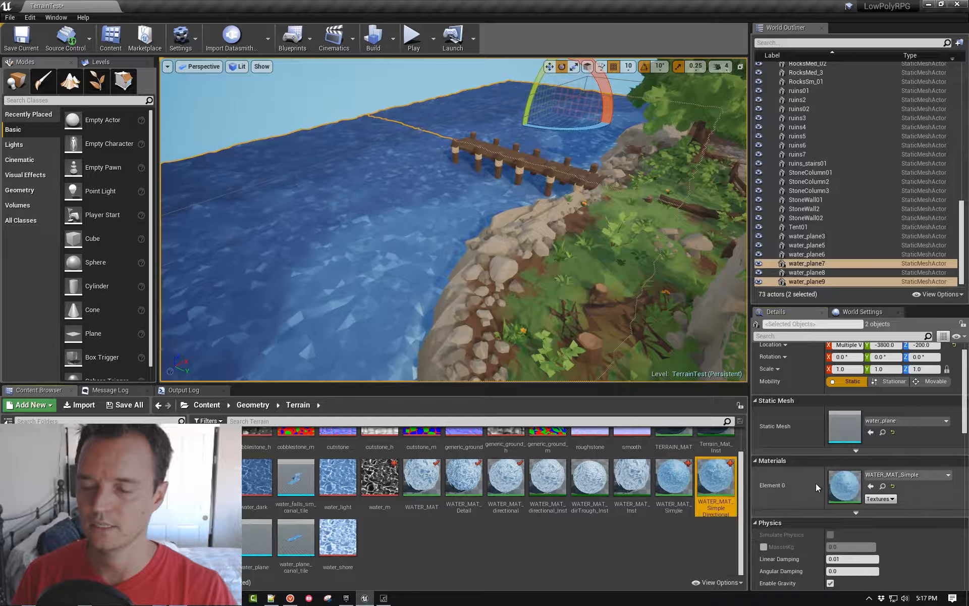
{"action": "left_click", "coordinate": [871, 485]}
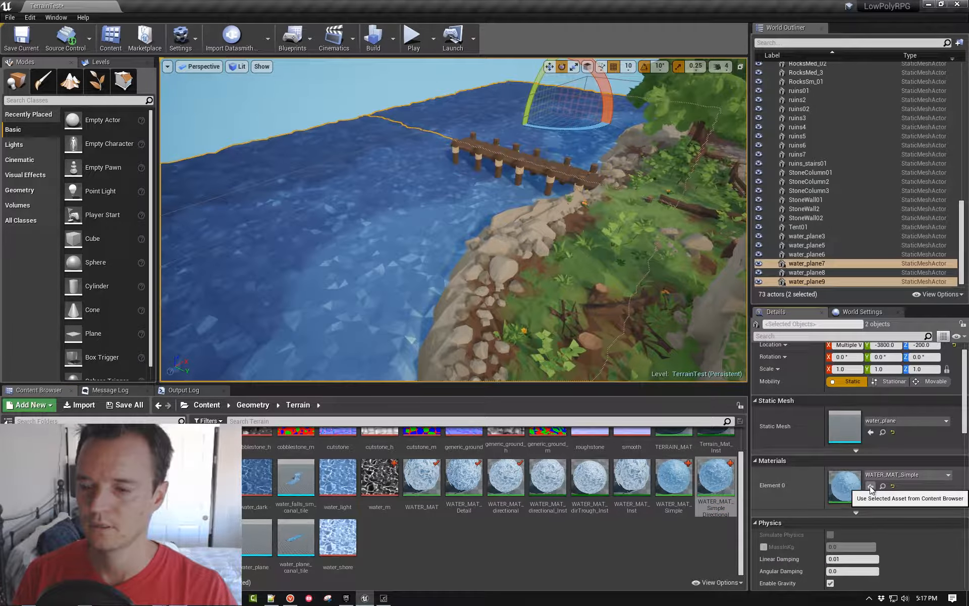
{"action": "left_click", "coordinate": [686, 482]}
{"action": "left_click", "coordinate": [871, 486]}
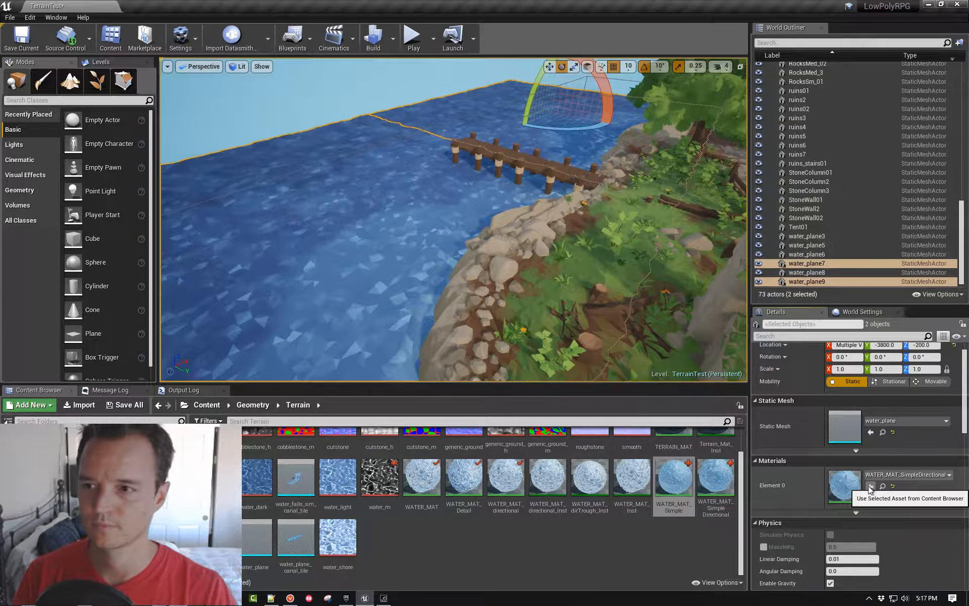
{"action": "left_click", "coordinate": [334, 99]}
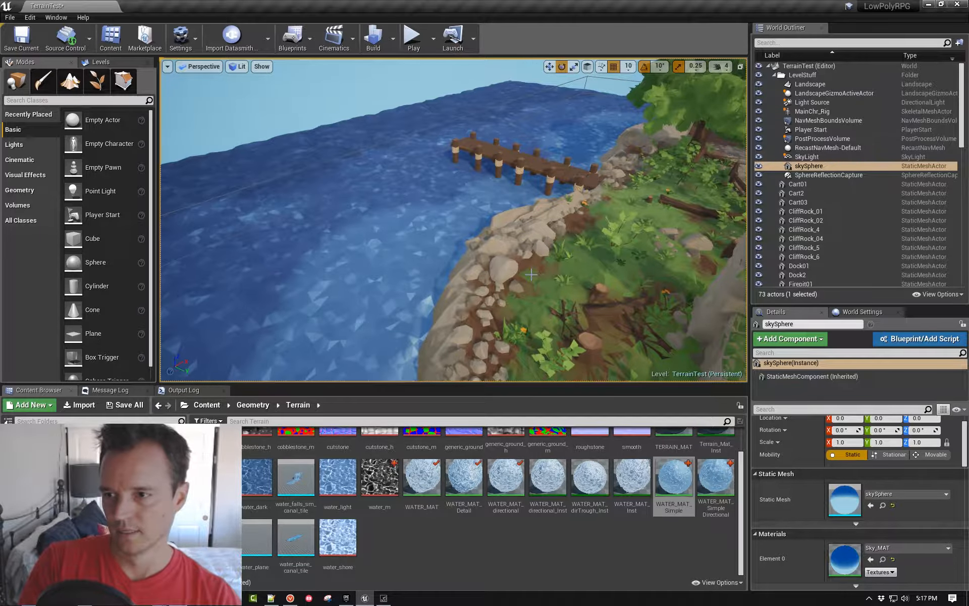
{"action": "right_click_drag", "start_coordinate": [533, 273], "coordinate": [593, 247]}
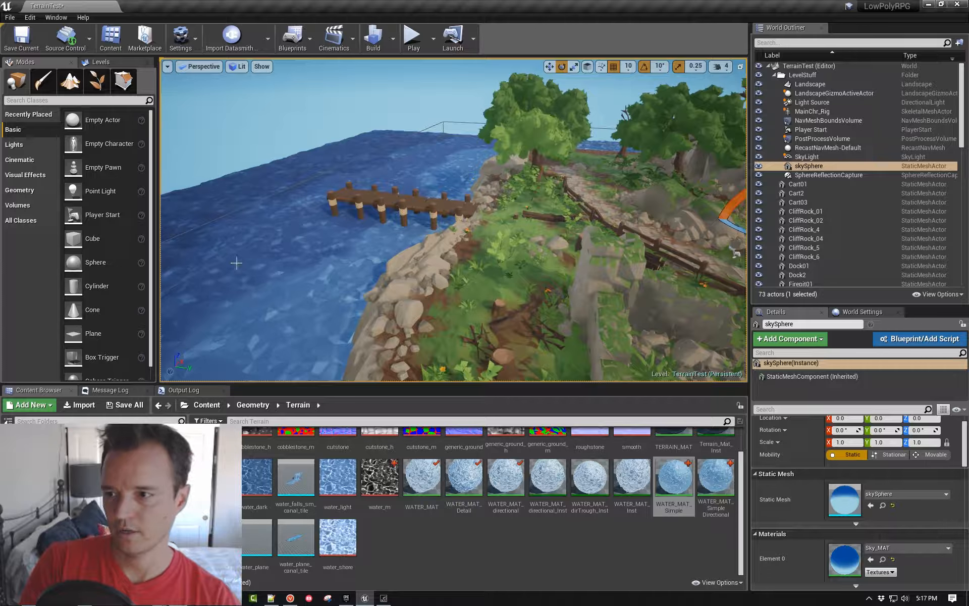
{"action": "right_click_drag", "start_coordinate": [416, 266], "coordinate": [381, 276]}
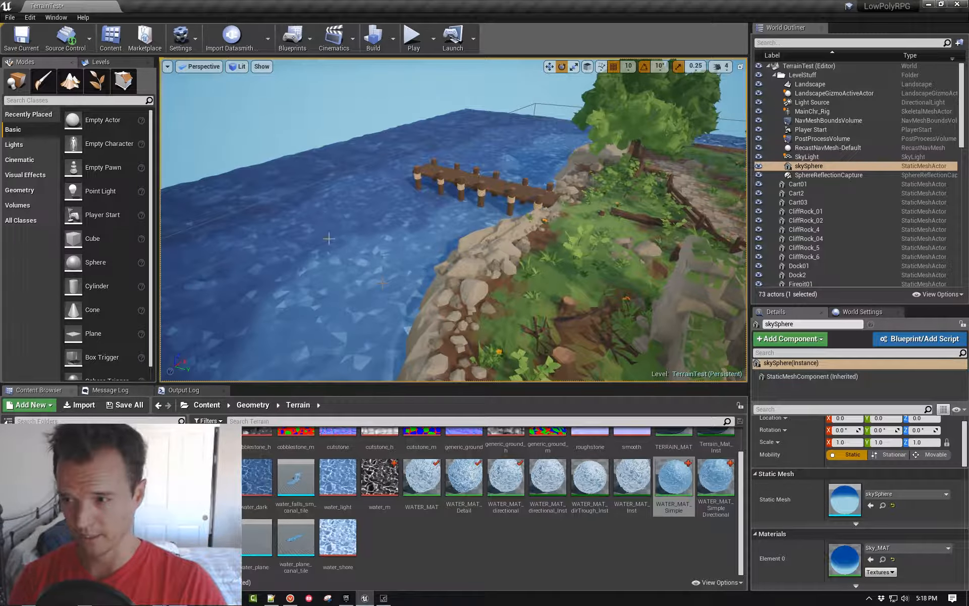
- Open the recent level TownTest without saving the changes to TerrainTest
{"action": "left_click", "coordinate": [10, 17]}
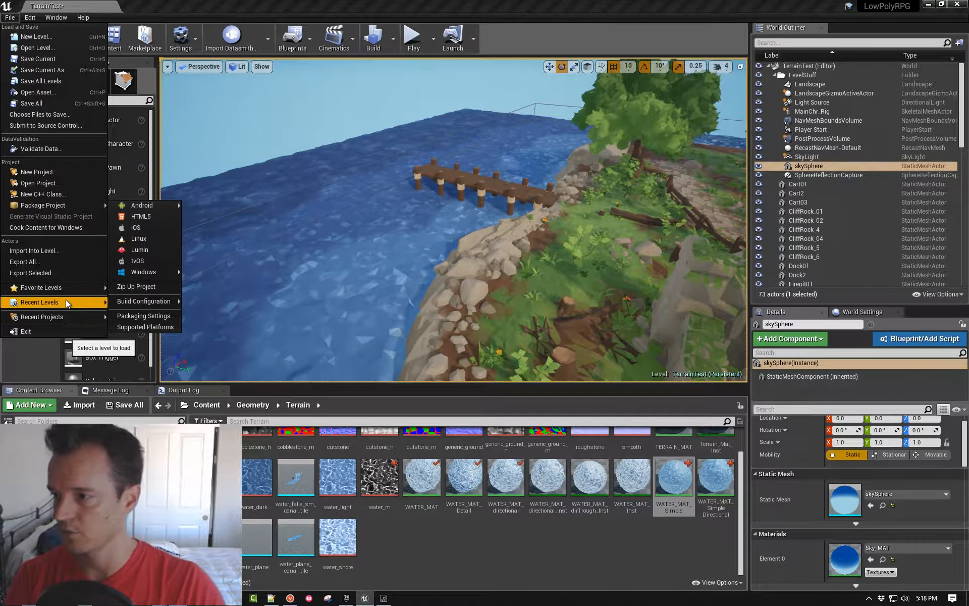
{"action": "mouse_move", "coordinate": [66, 299]}
{"action": "left_click", "coordinate": [145, 324]}
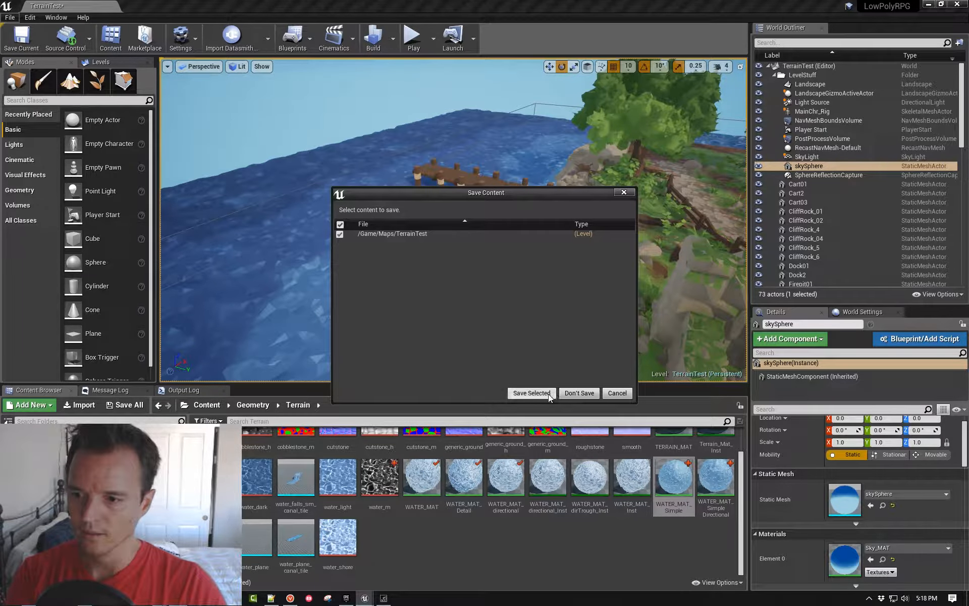
{"action": "left_click", "coordinate": [563, 397]}
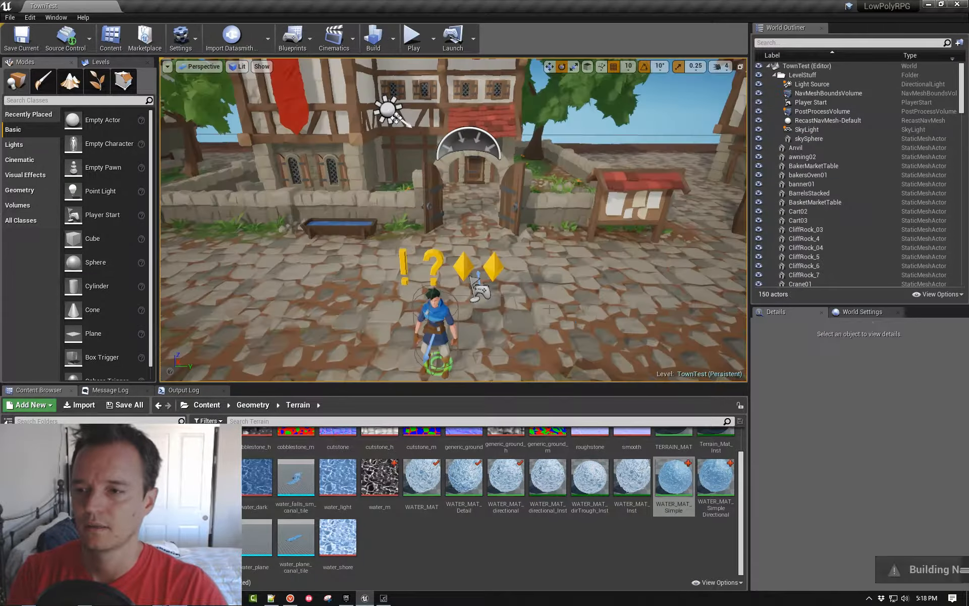
- Examine the water along the TownTest shoreline and docks, and the waterfall canal beside the houses
{"action": "right_click_drag", "start_coordinate": [549, 309], "coordinate": [676, 305]}
{"action": "key", "text": "w"}
{"action": "right_click_drag", "start_coordinate": [453, 220], "coordinate": [535, 218]}
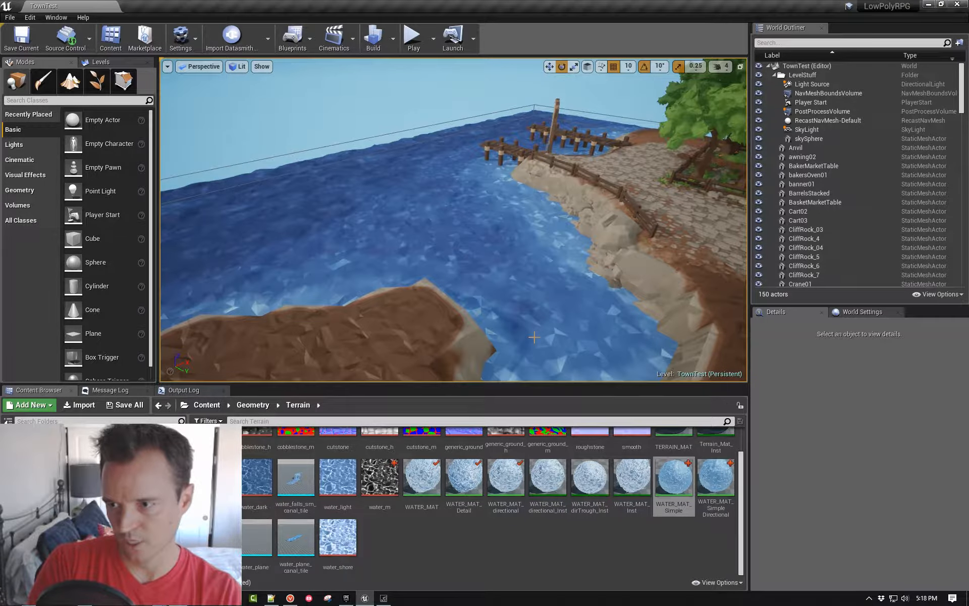
{"action": "right_click_drag", "start_coordinate": [535, 335], "coordinate": [547, 330]}
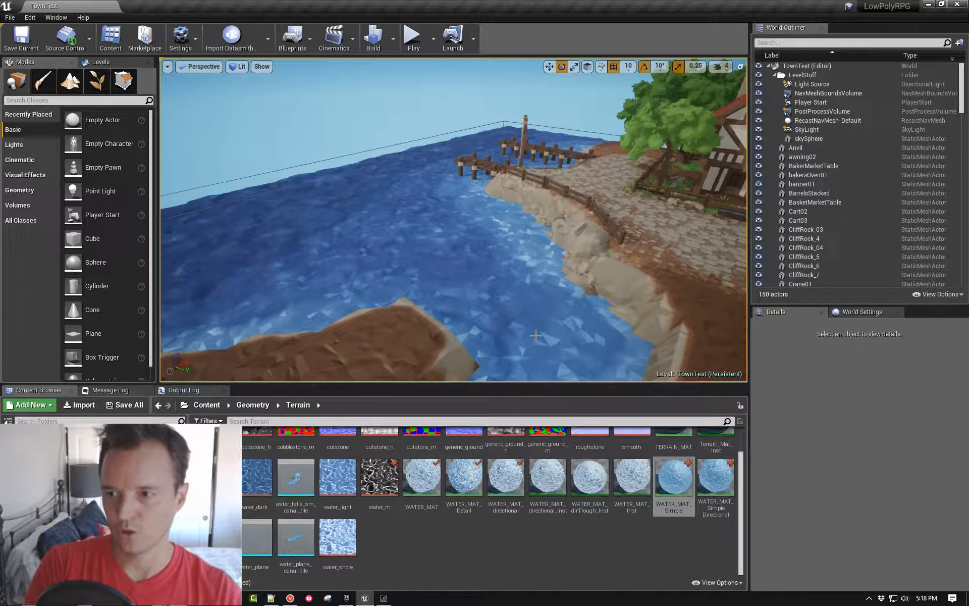
{"action": "key", "text": "w"}
{"action": "right_click_drag", "start_coordinate": [548, 330], "coordinate": [734, 354]}
{"action": "key", "text": "e"}
{"action": "key", "text": "s"}
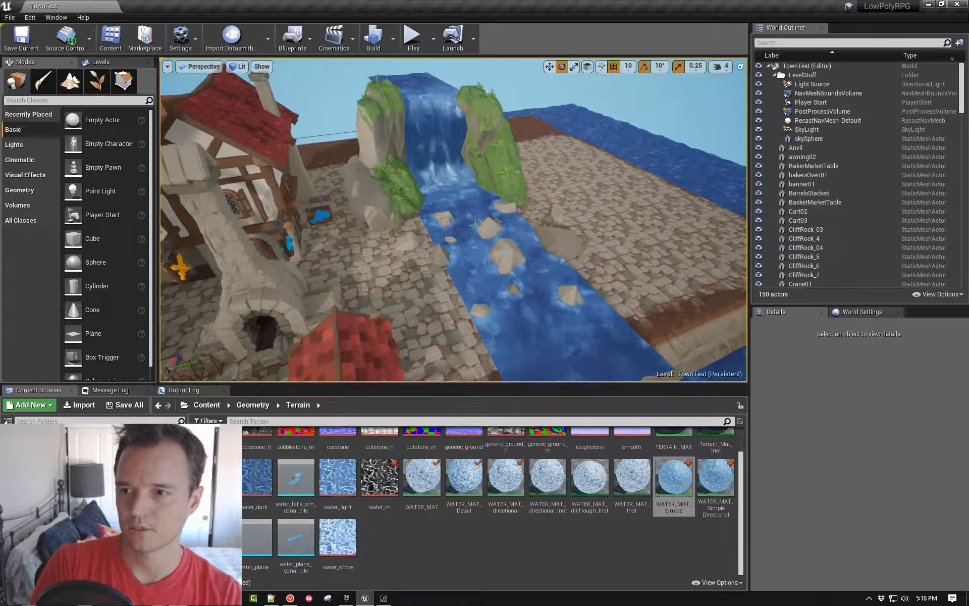
- Assign the WATER_MAT_directional_Inst material to the waterfall canal mesh water_plane_canal_tile
{"action": "left_click", "coordinate": [469, 231]}
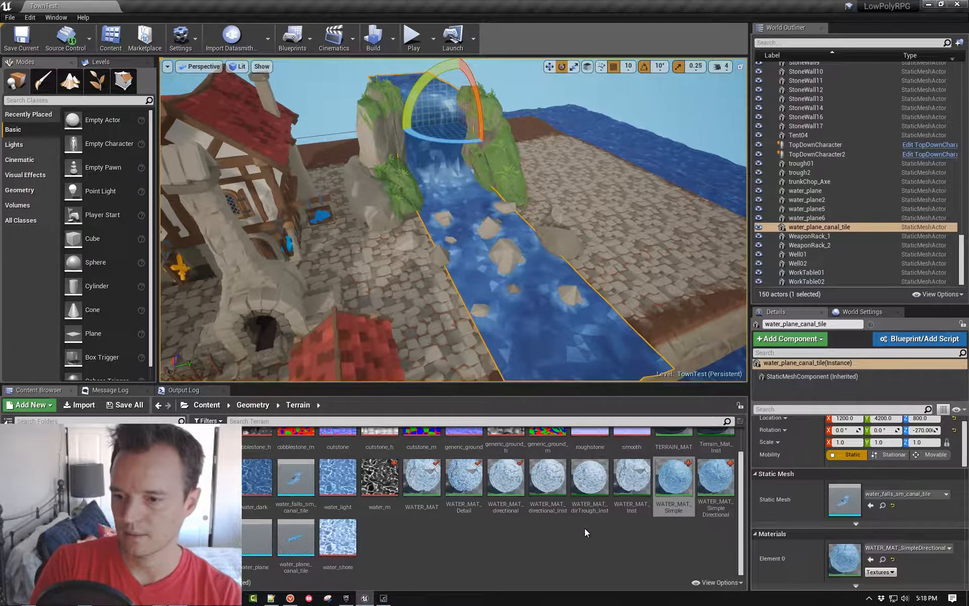
{"action": "left_click", "coordinate": [422, 480]}
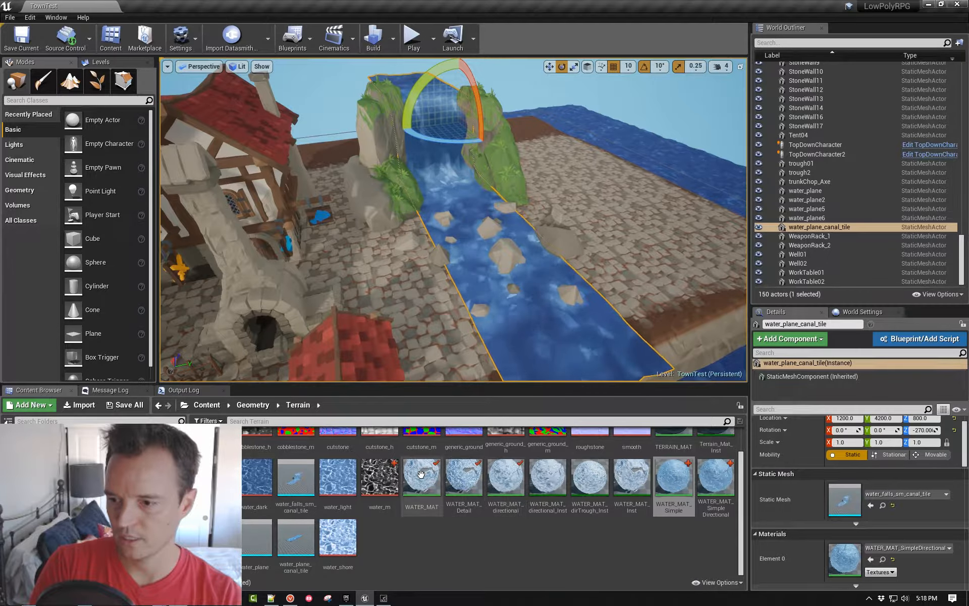
{"action": "left_click", "coordinate": [505, 480]}
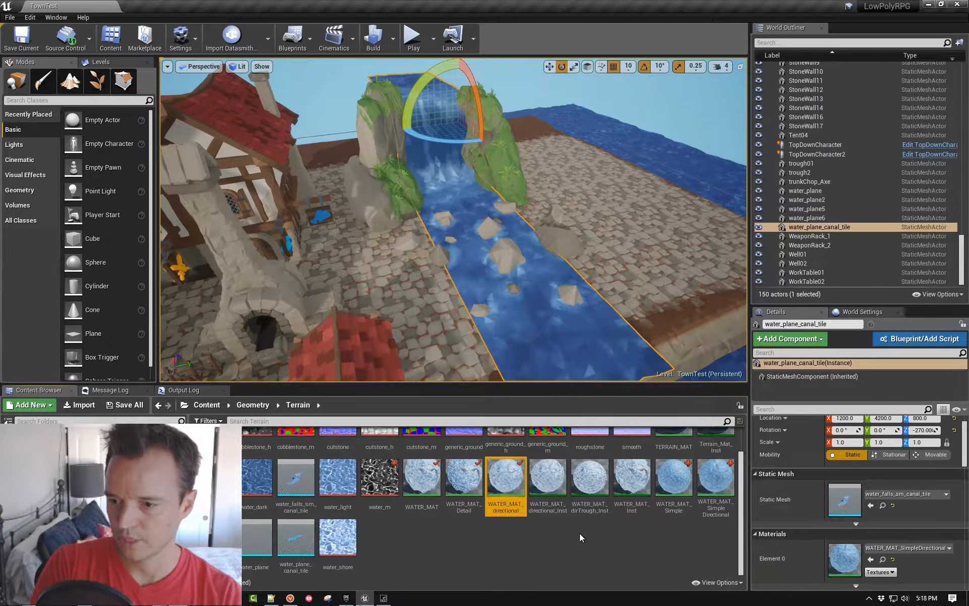
{"action": "left_click", "coordinate": [544, 482]}
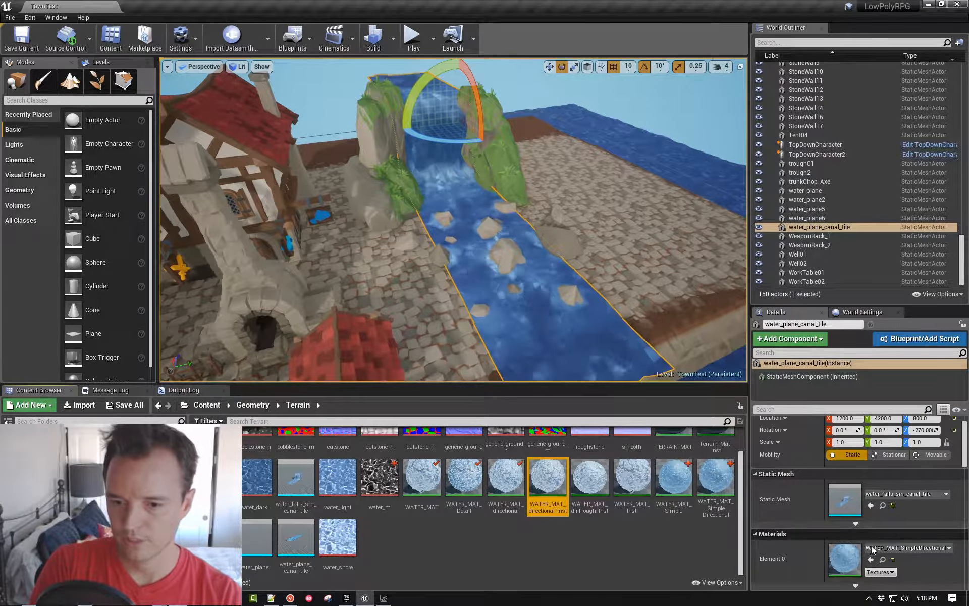
{"action": "left_click", "coordinate": [870, 559]}
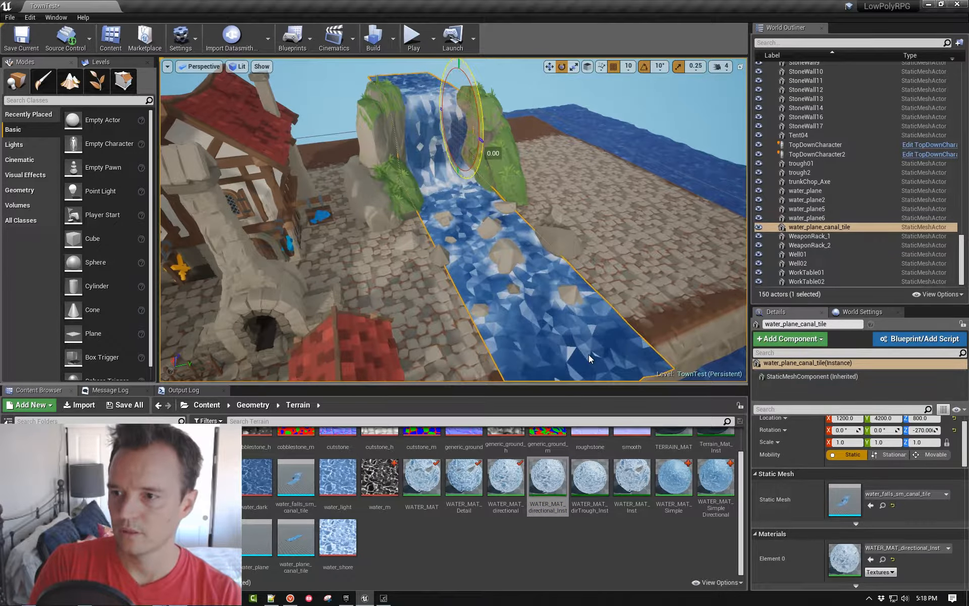
{"action": "left_click", "coordinate": [586, 354]}
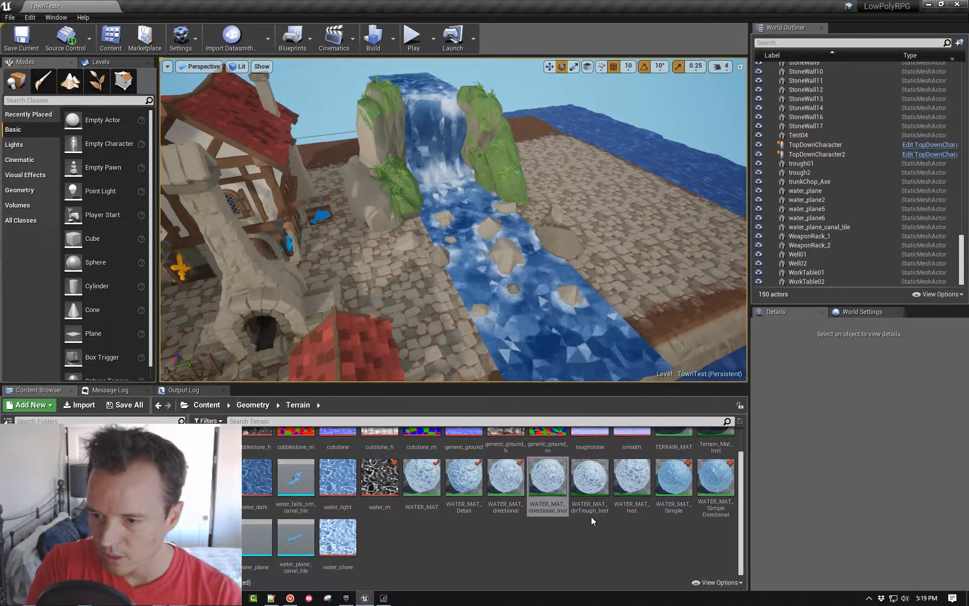
{"action": "scroll", "coordinate": [612, 537], "scroll_direction": "up", "scroll_amount": 1}
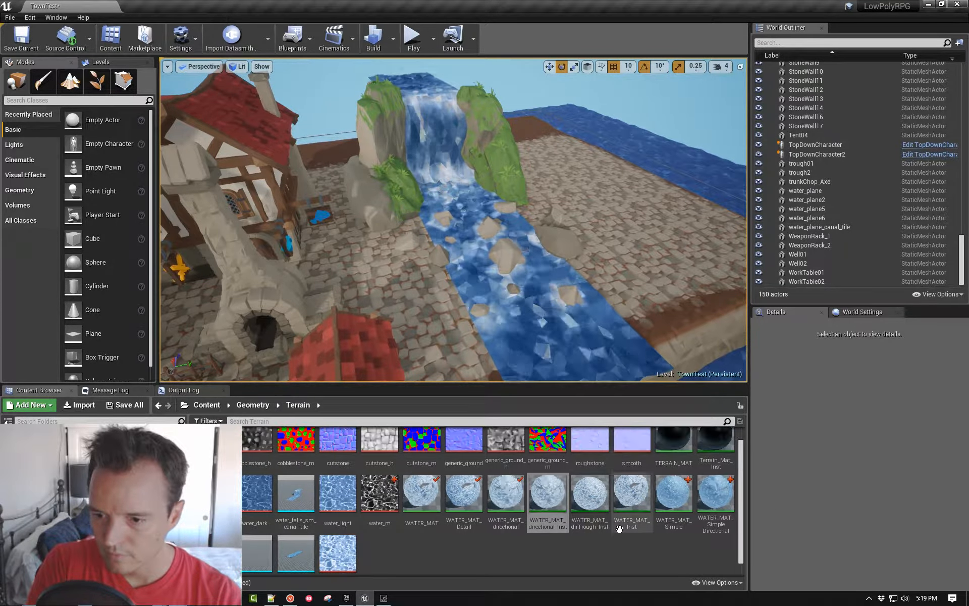
{"action": "scroll", "coordinate": [618, 528], "scroll_direction": "down", "scroll_amount": 1}
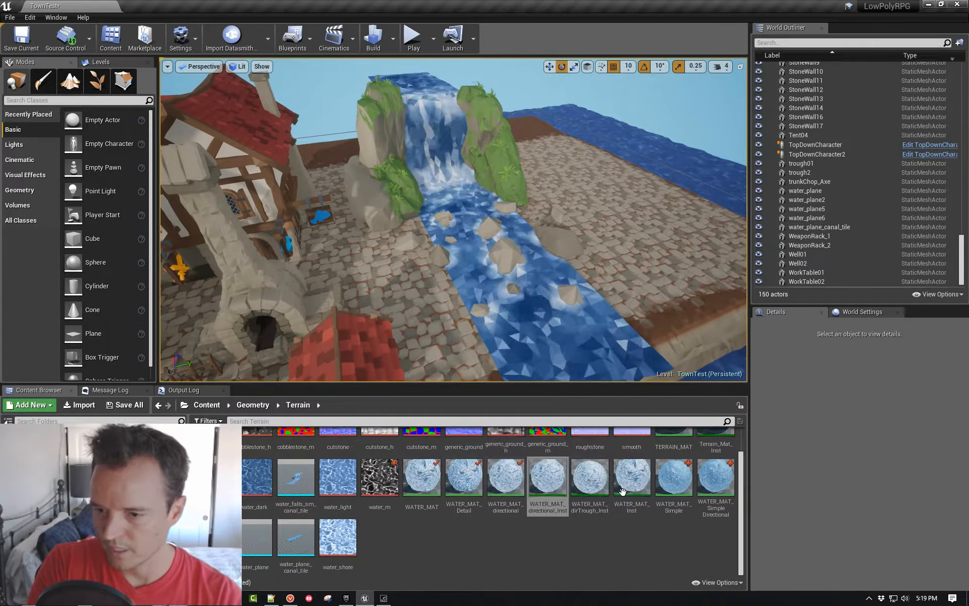
- Assign the WATER_MAT_SimpleDirectional material to the waterfall canal mesh water_plane_canal_tile
{"action": "left_click", "coordinate": [716, 477]}
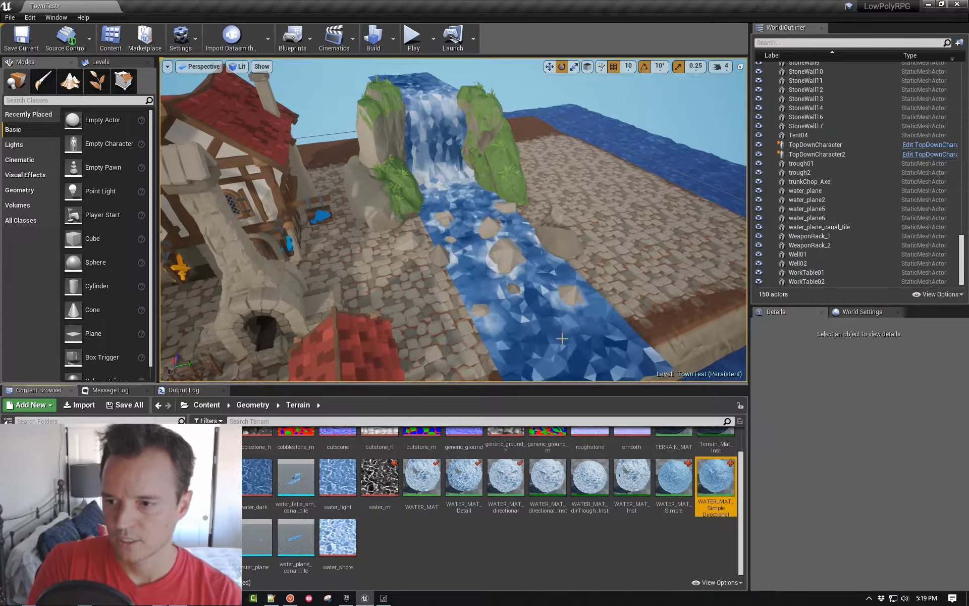
{"action": "left_click", "coordinate": [557, 335]}
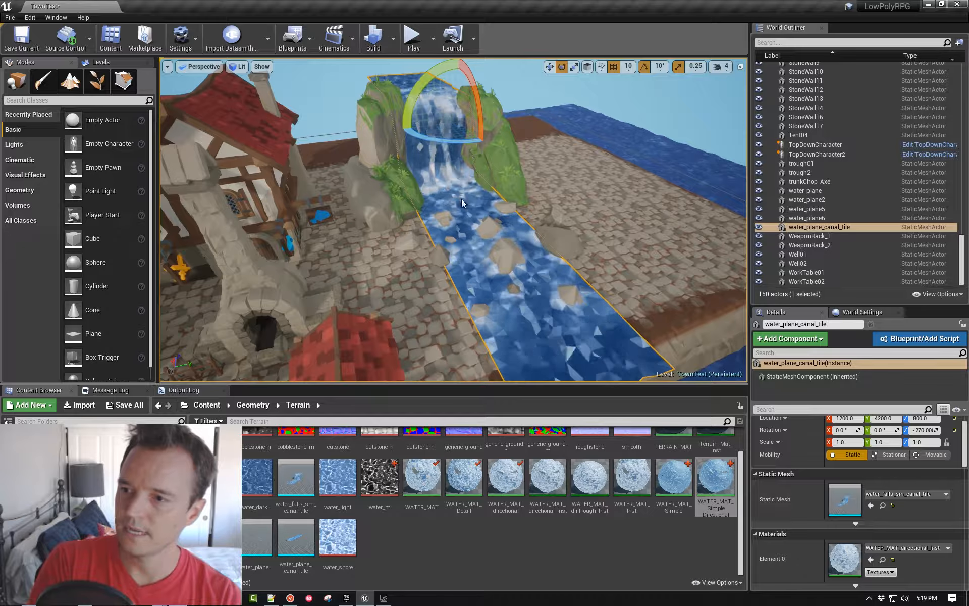
{"action": "key", "text": "Escape"}
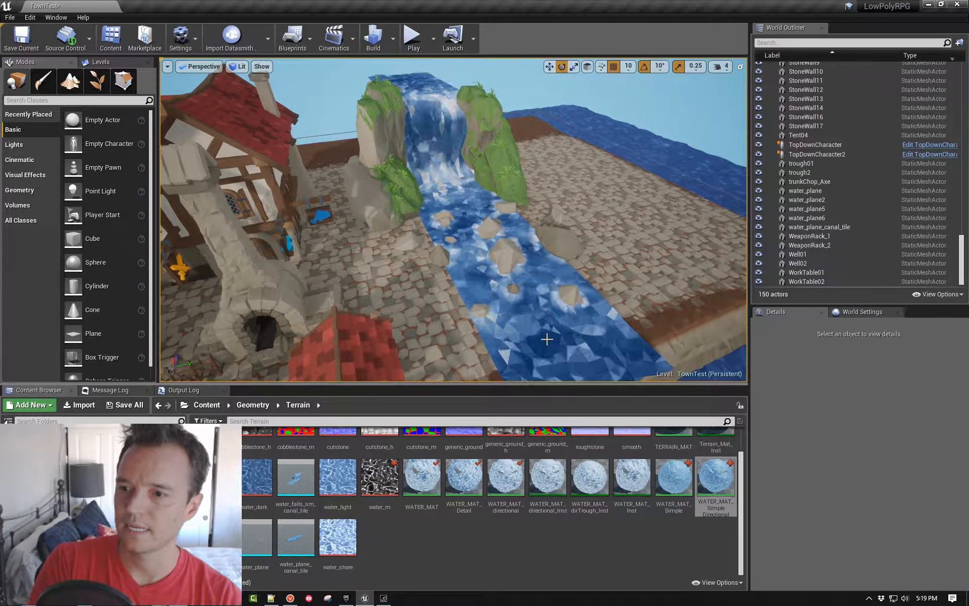
{"action": "left_click", "coordinate": [548, 339]}
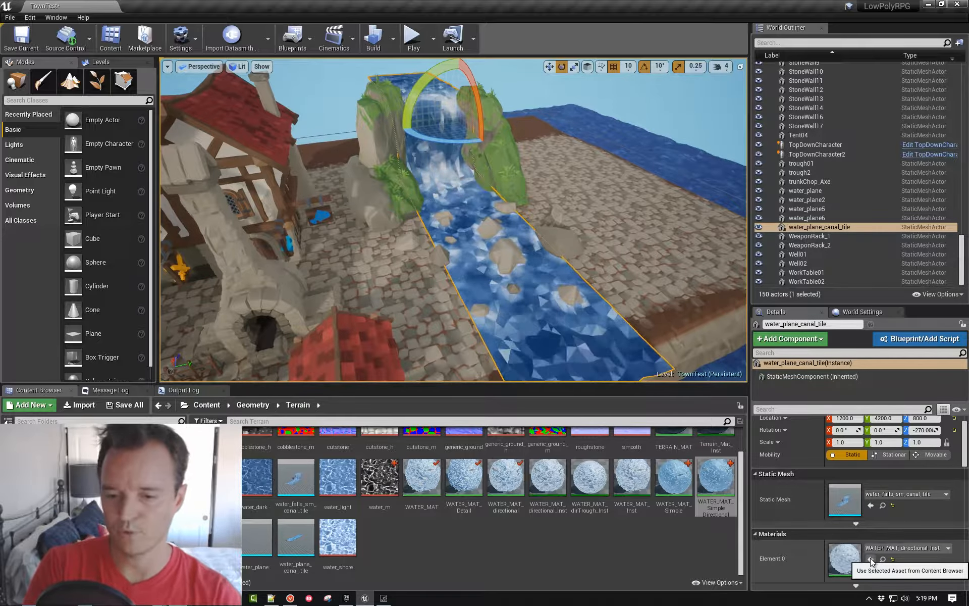
{"action": "left_click", "coordinate": [870, 558]}
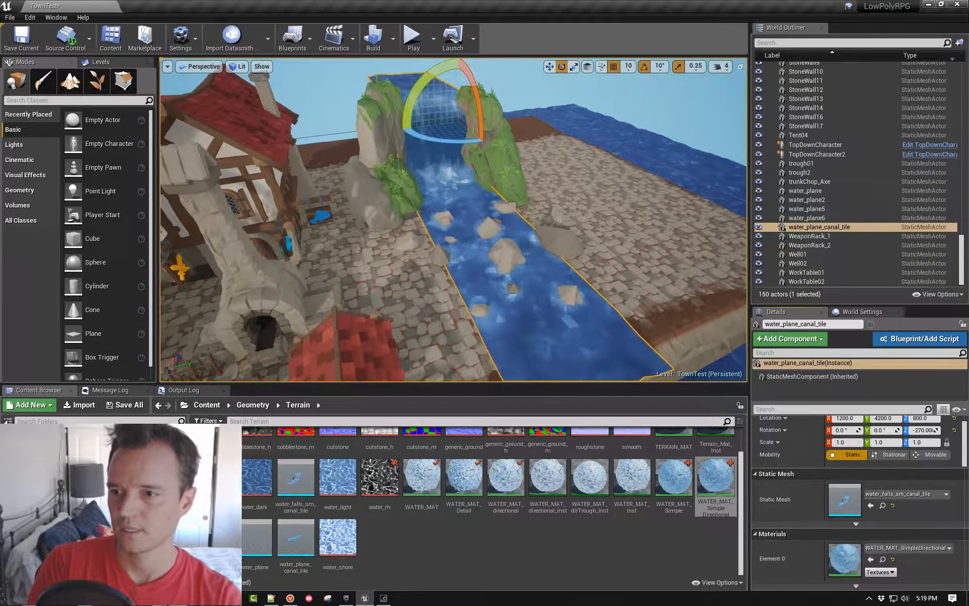
- View the water trough beside the stone wall, open the WATER_MAT_Simple material and survey its node graph
{"action": "key", "text": "w"}
{"action": "right_click_drag", "start_coordinate": [454, 220], "coordinate": [408, 267]}
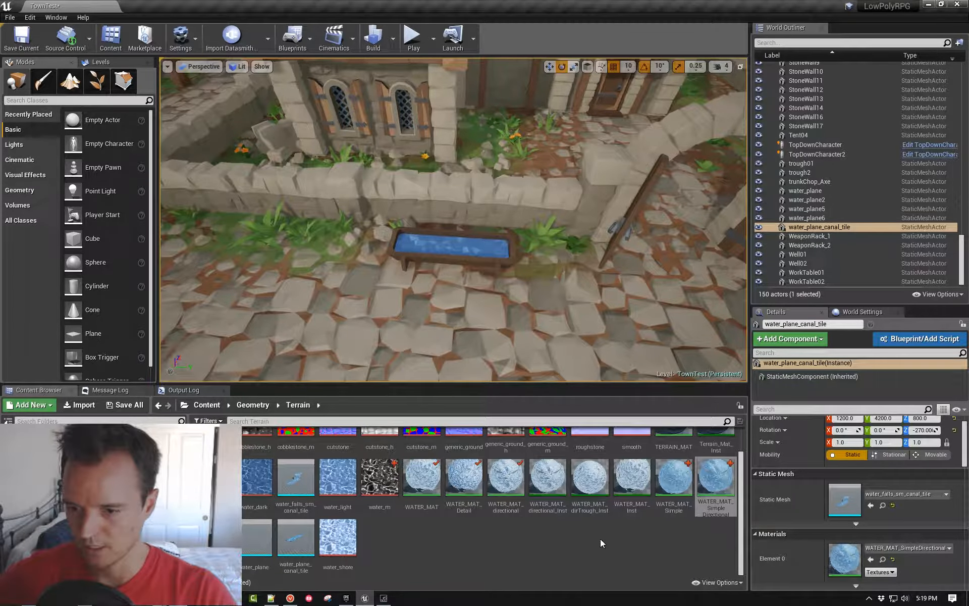
{"action": "double_click", "coordinate": [677, 482]}
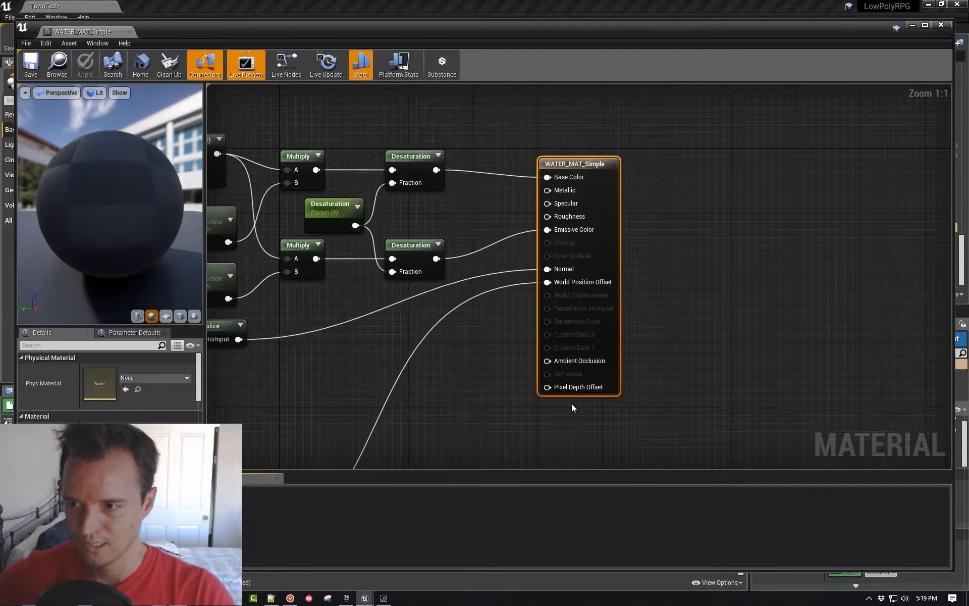
{"action": "right_click_drag", "start_coordinate": [463, 316], "coordinate": [688, 315]}
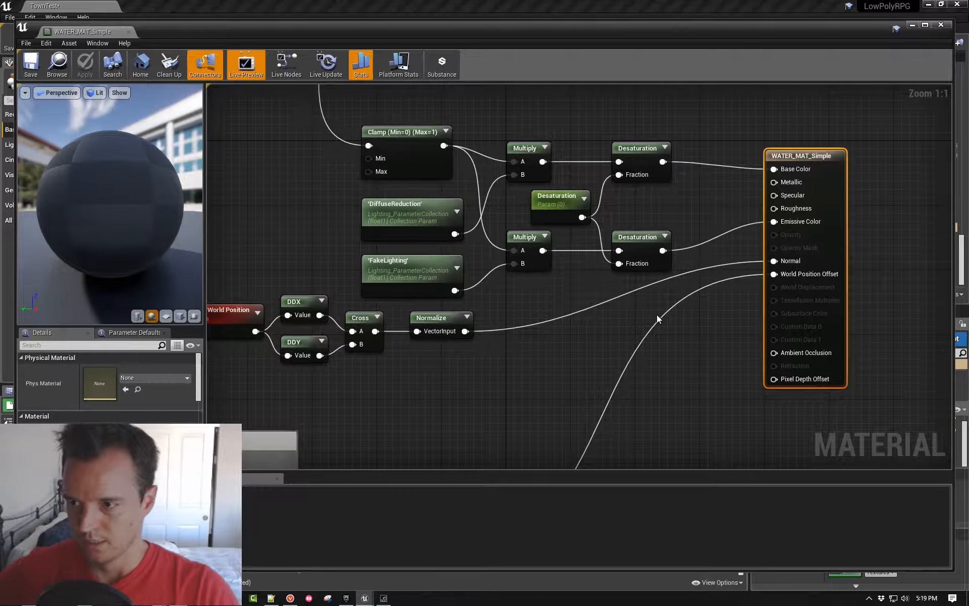
{"action": "scroll", "coordinate": [659, 319], "scroll_direction": "down", "scroll_amount": 4}
{"action": "right_click_drag", "start_coordinate": [576, 362], "coordinate": [891, 176]}
{"action": "right_click_drag", "start_coordinate": [595, 304], "coordinate": [787, 406]}
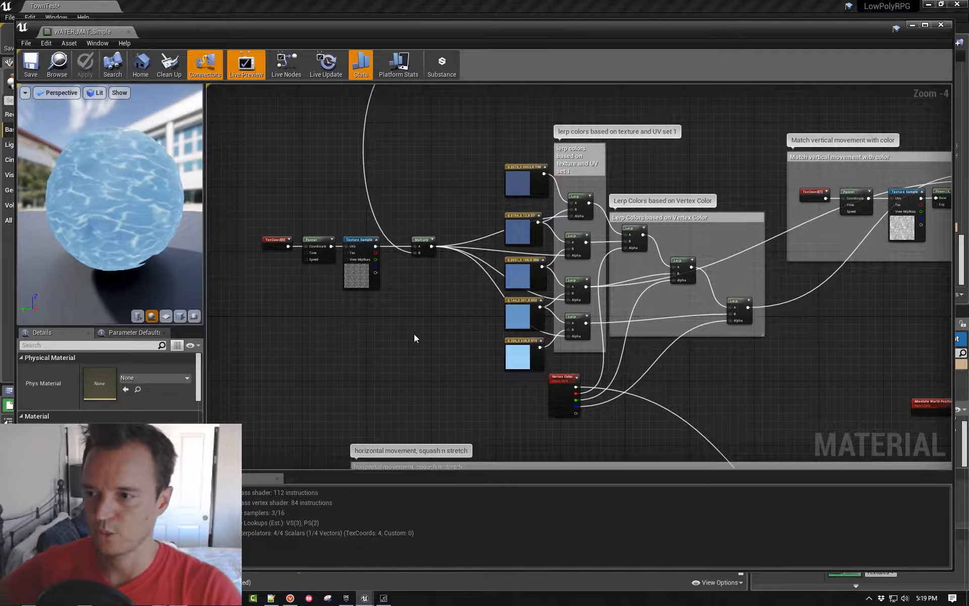
- Examine the panned Texture Sample mask and the five blue colours it blends in the "lerp colors based on texture and UV set 1" group
{"action": "scroll", "coordinate": [409, 322], "scroll_direction": "up", "scroll_amount": 3}
{"action": "right_click_drag", "start_coordinate": [416, 301], "coordinate": [550, 305]}
{"action": "left_click", "coordinate": [500, 262]}
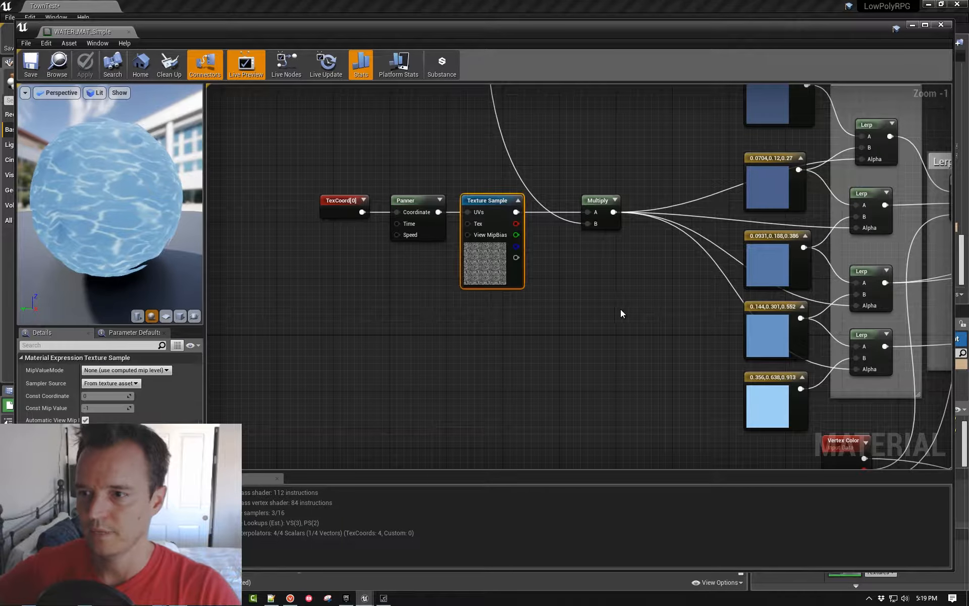
{"action": "right_click_drag", "start_coordinate": [677, 277], "coordinate": [513, 320]}
{"action": "left_click", "coordinate": [565, 129]}
{"action": "right_click_drag", "start_coordinate": [564, 135], "coordinate": [532, 191]}
{"action": "scroll", "coordinate": [532, 191], "scroll_direction": "down", "scroll_amount": 2}
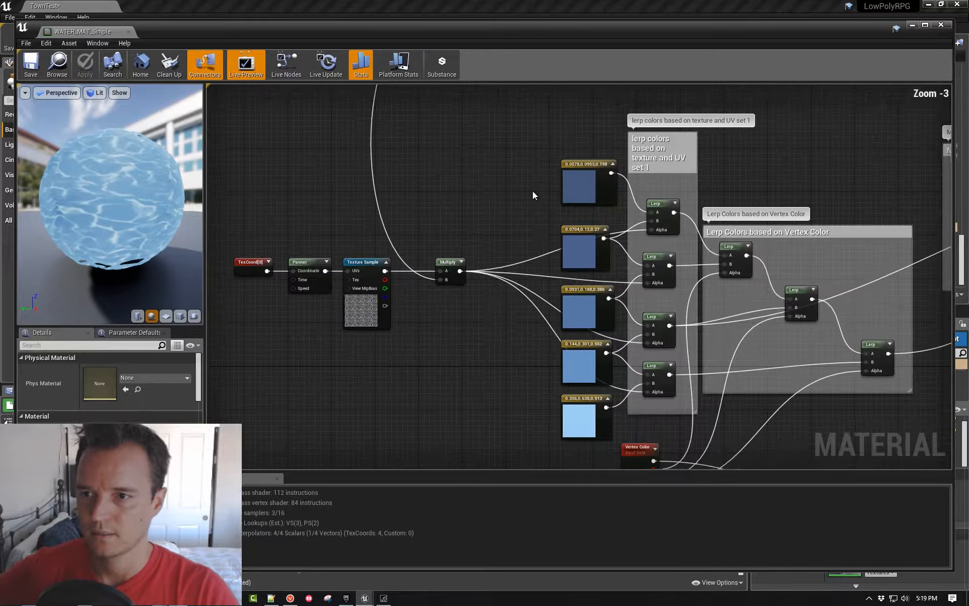
{"action": "right_click_drag", "start_coordinate": [540, 244], "coordinate": [534, 190]}
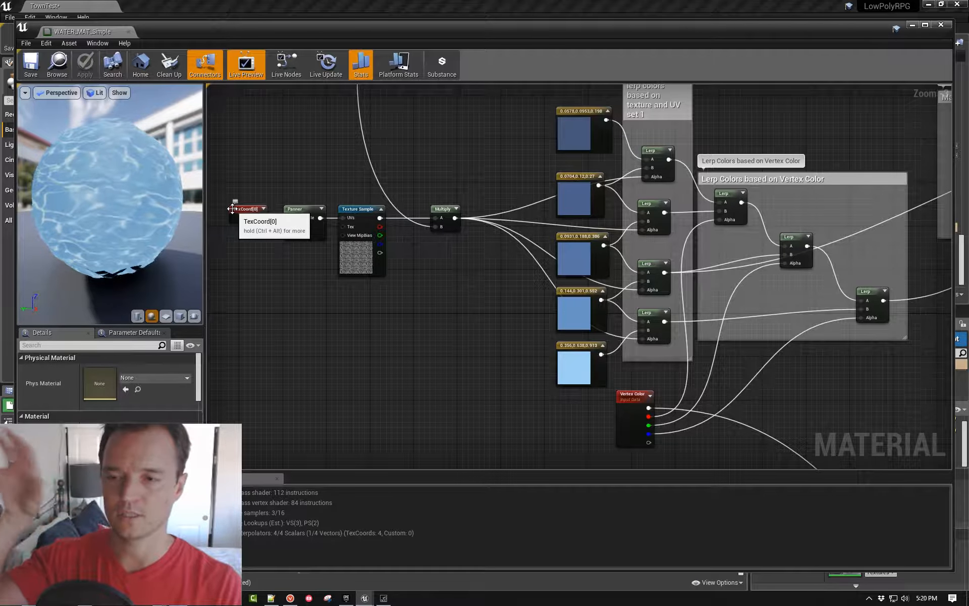
{"action": "right_click_drag", "start_coordinate": [661, 131], "coordinate": [578, 123]}
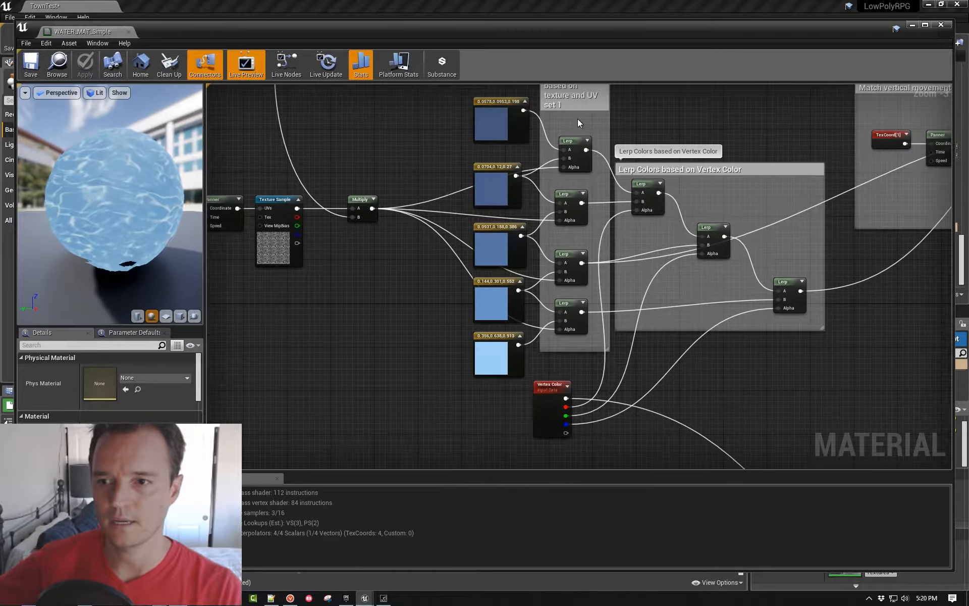
- Inspect the Vertex Color node, then set the material editor aside to compare with the TownTest shoreline water and bring it back
{"action": "left_click", "coordinate": [550, 385]}
{"action": "left_click_drag", "start_coordinate": [292, 25], "coordinate": [968, 64]}
{"action": "right_click_drag", "start_coordinate": [530, 217], "coordinate": [368, 146]}
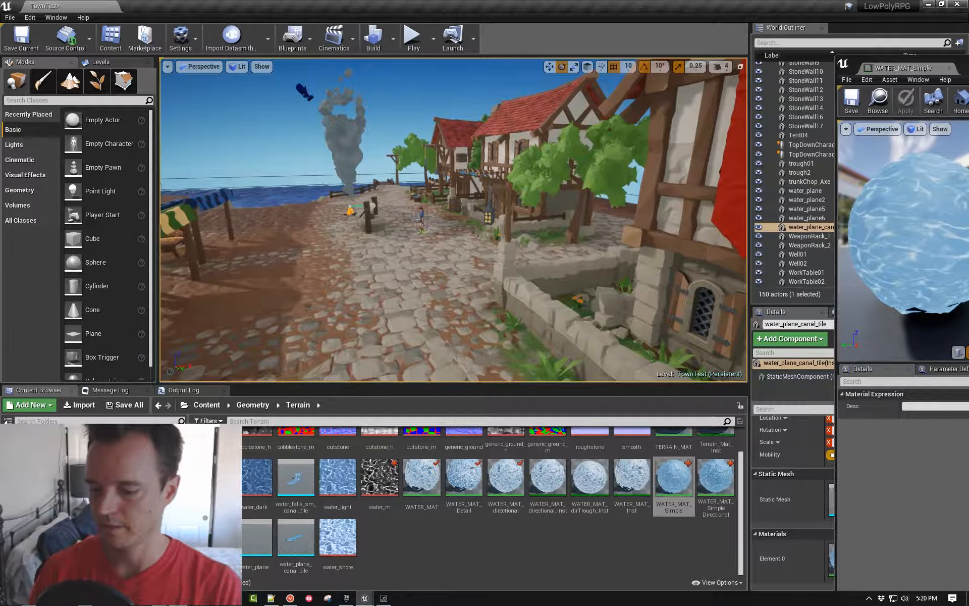
{"action": "key", "text": "w"}
{"action": "right_click_drag", "start_coordinate": [454, 217], "coordinate": [398, 262]}
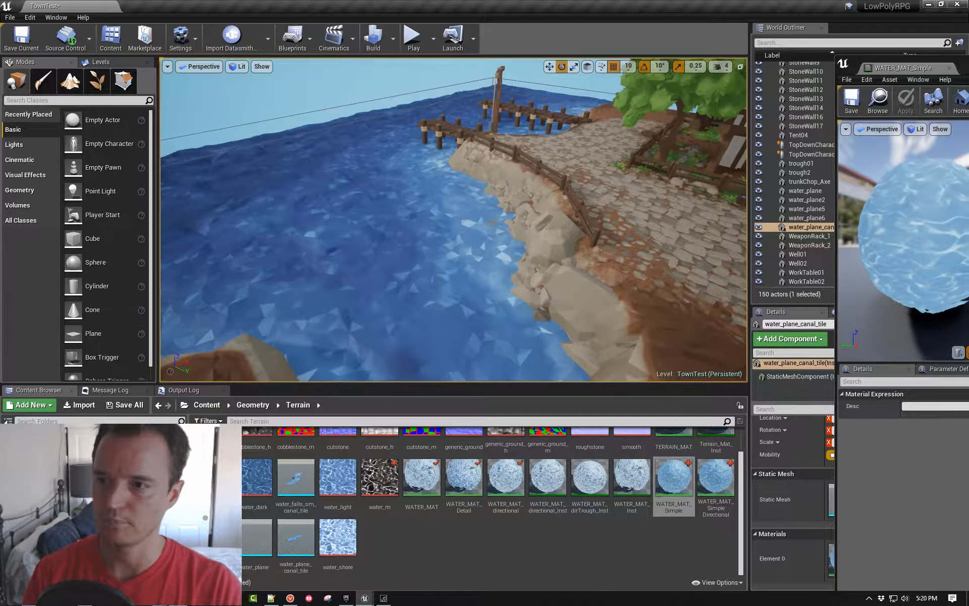
{"action": "left_click_drag", "start_coordinate": [966, 67], "coordinate": [316, 12]}
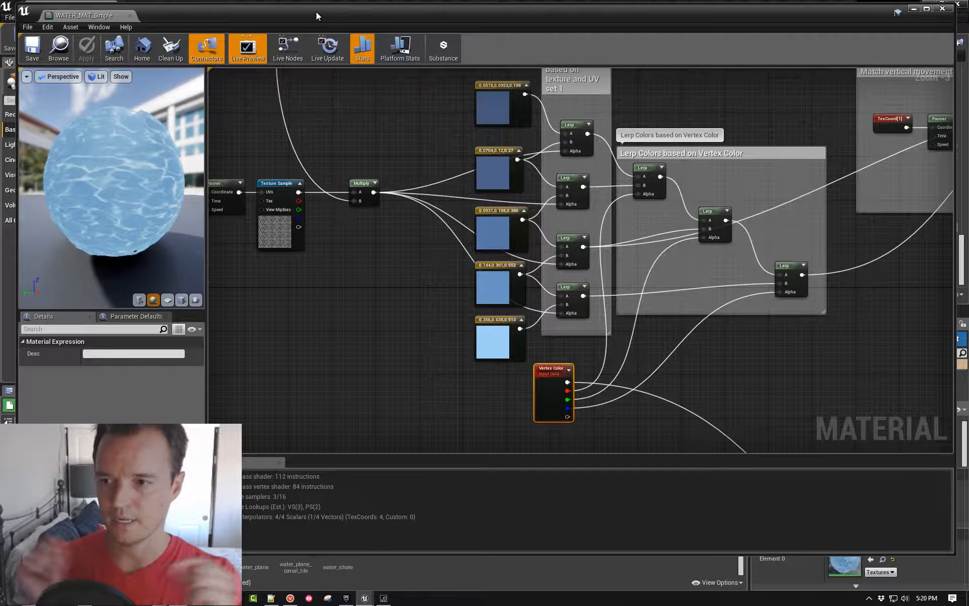
- Add a Depth Fade node below the Texture Sample in the material graph and delete it
{"action": "right_click", "coordinate": [311, 278]}
{"action": "type", "text": "depth"}
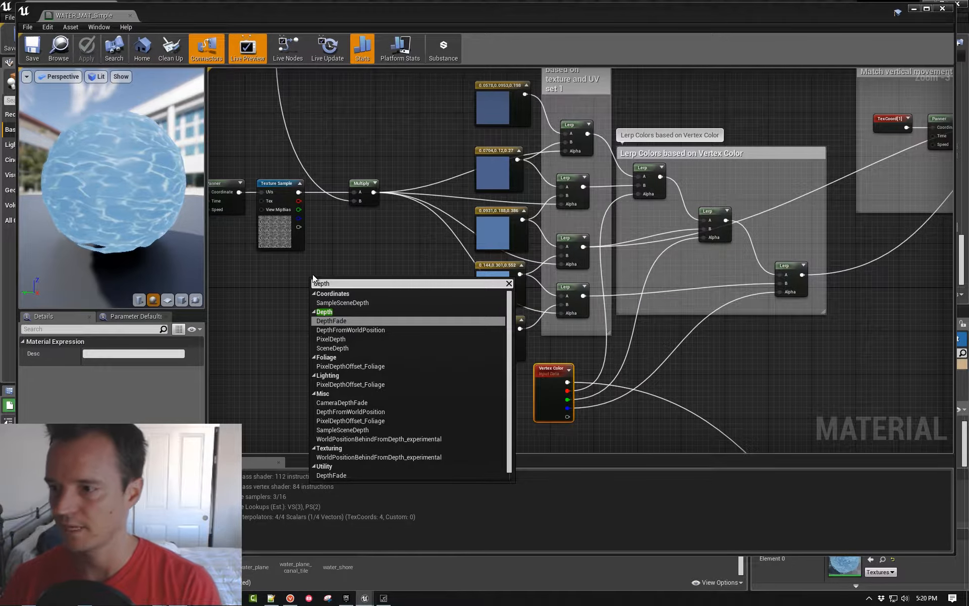
{"action": "key", "text": "Return"}
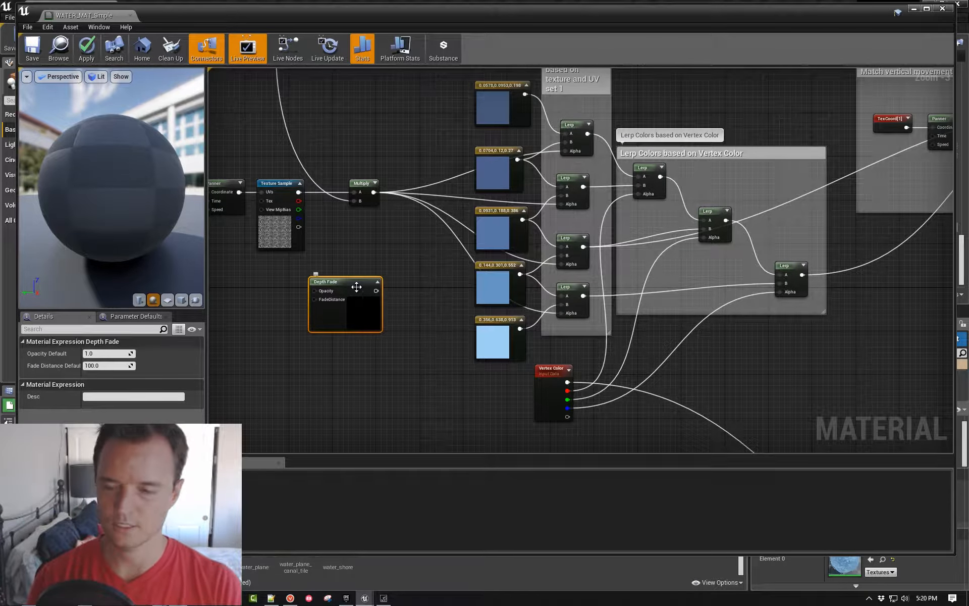
{"action": "key", "text": "Delete"}
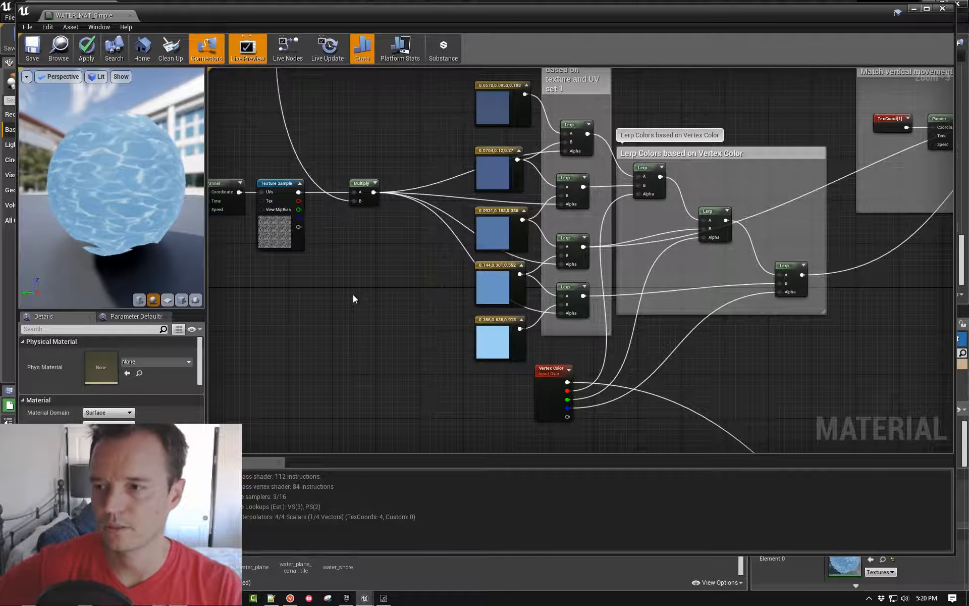
- Examine the vertex colour lerps, the DDX/DDY normal nodes and the DiffuseReduction, FakeLighting and Desaturation nodes feeding the material output
{"action": "right_click_drag", "start_coordinate": [353, 298], "coordinate": [370, 303]}
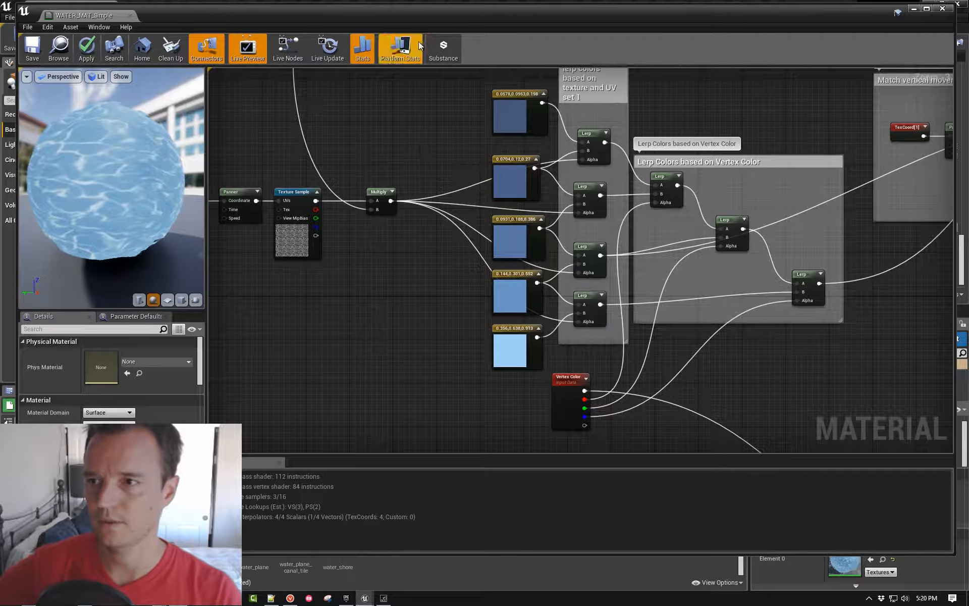
{"action": "mouse_move", "coordinate": [432, 23]}
{"action": "left_mouse_down"}
{"action": "mouse_move", "coordinate": [558, 33]}
{"action": "mouse_move", "coordinate": [474, 38]}
{"action": "mouse_move", "coordinate": [437, 32]}
{"action": "mouse_move", "coordinate": [967, 51]}
{"action": "mouse_move", "coordinate": [967, 41]}
{"action": "mouse_move", "coordinate": [645, 19]}
{"action": "mouse_move", "coordinate": [958, 80]}
{"action": "mouse_move", "coordinate": [415, 23]}
{"action": "left_mouse_up"}
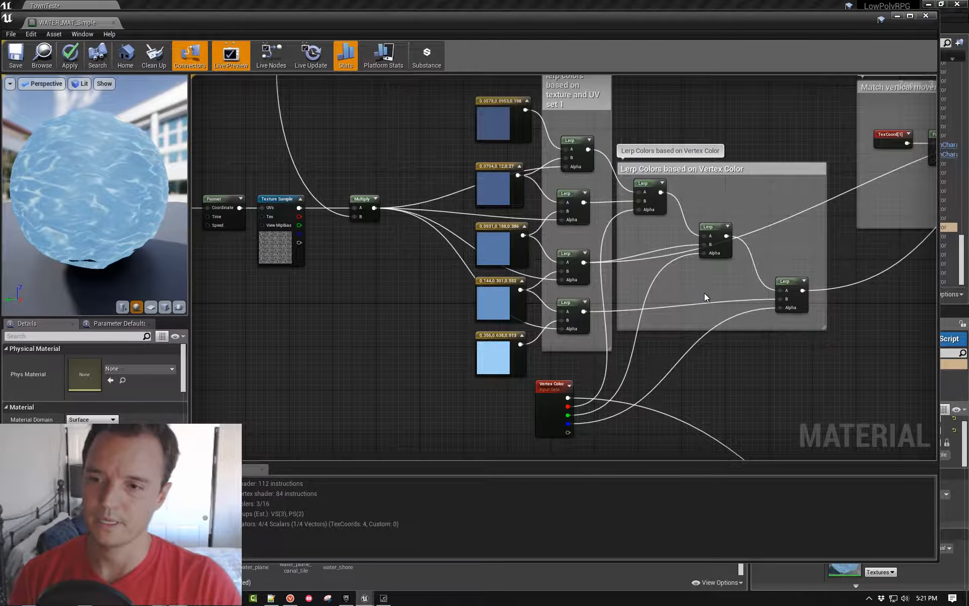
{"action": "right_click_drag", "start_coordinate": [704, 289], "coordinate": [389, 293]}
{"action": "right_click_drag", "start_coordinate": [715, 257], "coordinate": [637, 344]}
{"action": "scroll", "coordinate": [637, 343], "scroll_direction": "down", "scroll_amount": 2}
{"action": "right_click_drag", "start_coordinate": [586, 299], "coordinate": [673, 264]}
{"action": "right_click_drag", "start_coordinate": [692, 368], "coordinate": [510, 195]}
{"action": "scroll", "coordinate": [505, 198], "scroll_direction": "up", "scroll_amount": 3}
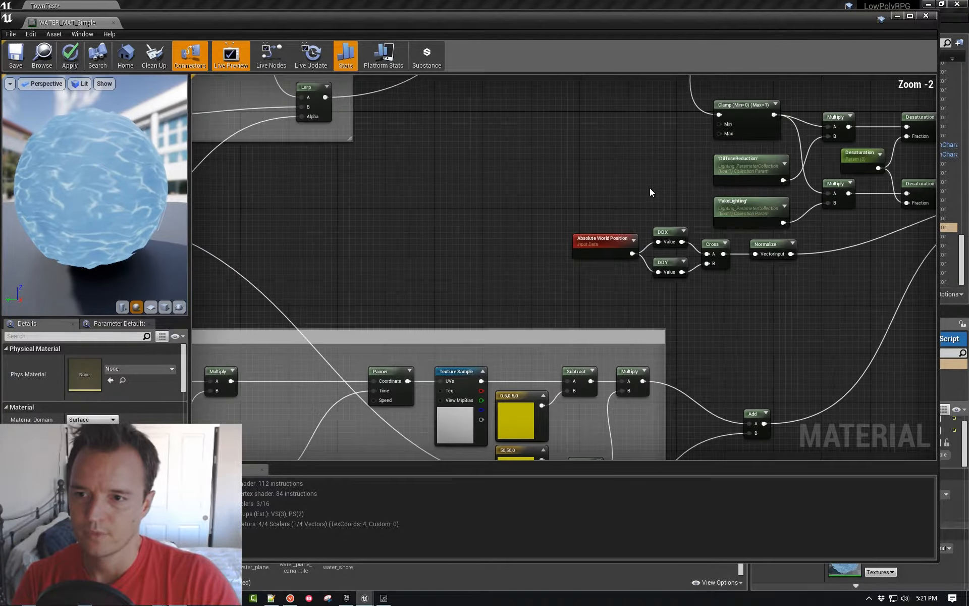
{"action": "right_click_drag", "start_coordinate": [640, 191], "coordinate": [421, 240]}
{"action": "scroll", "coordinate": [421, 241], "scroll_direction": "up", "scroll_amount": 2}
{"action": "right_click_drag", "start_coordinate": [525, 208], "coordinate": [413, 211]}
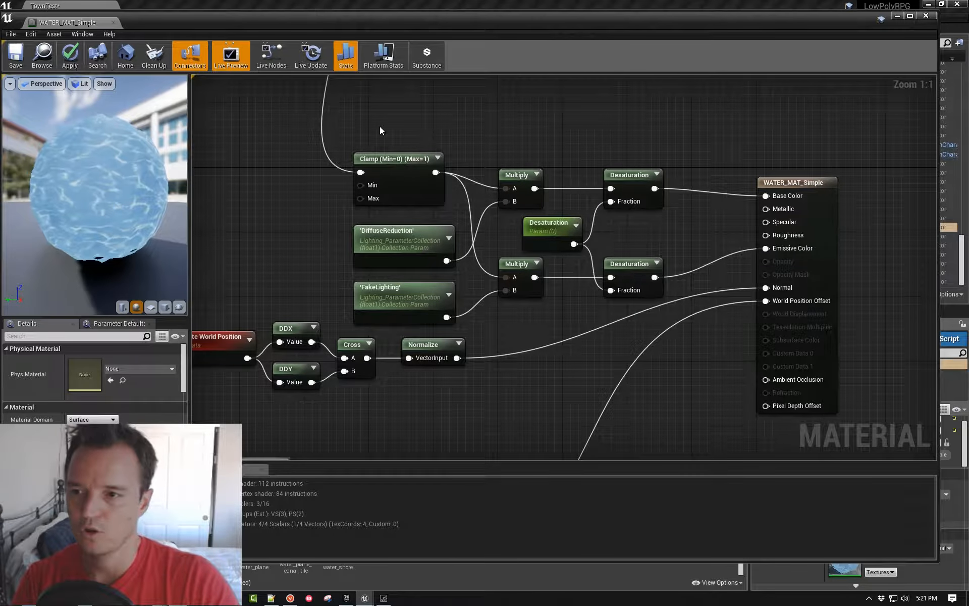
- Examine the "Vertical Movement" and "horizontal movement, squash n stretch" node groups behind World Position Offset
{"action": "right_click_drag", "start_coordinate": [260, 425], "coordinate": [513, 192]}
{"action": "right_click_drag", "start_coordinate": [466, 358], "coordinate": [613, 268]}
{"action": "scroll", "coordinate": [701, 243], "scroll_direction": "down", "scroll_amount": 2}
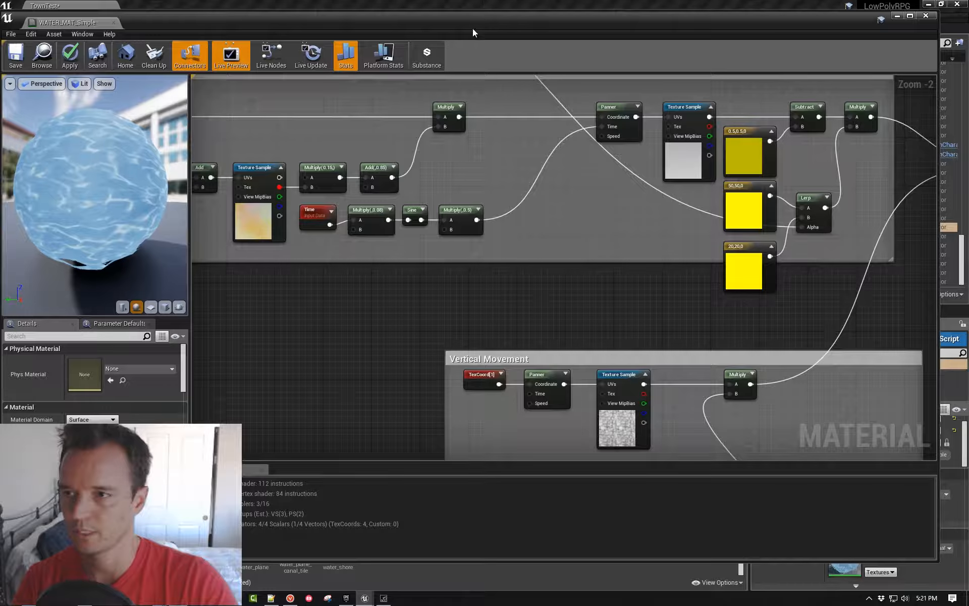
{"action": "right_click_drag", "start_coordinate": [438, 319], "coordinate": [710, 357]}
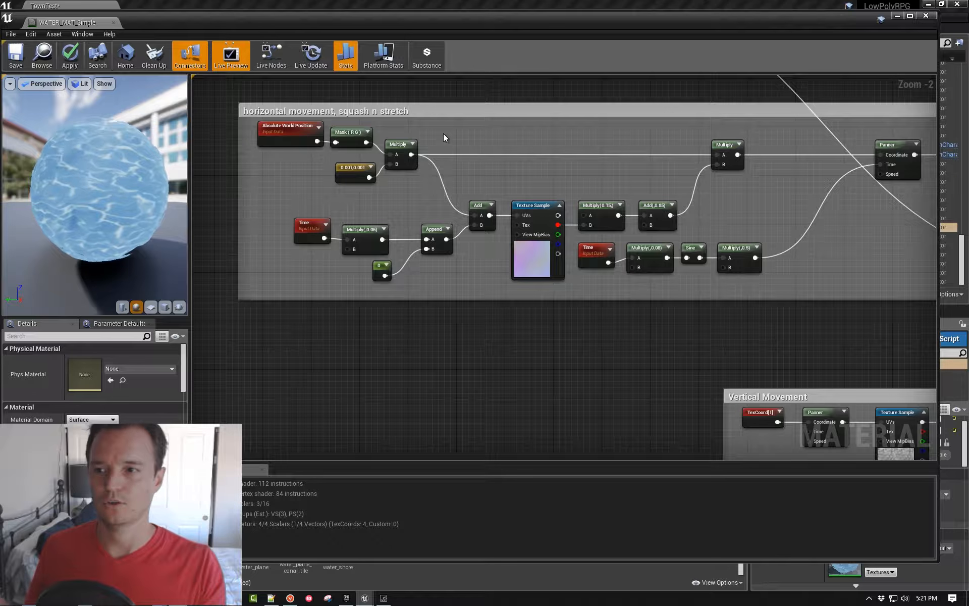
{"action": "right_click_drag", "start_coordinate": [633, 178], "coordinate": [583, 188]}
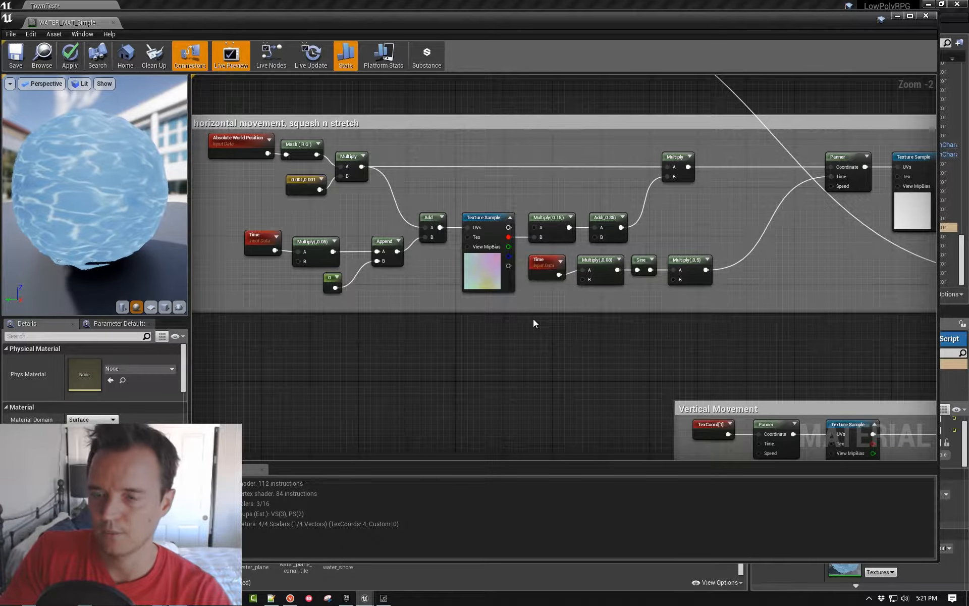
- Inspect the Absolute World Position node and the Texture Sample's assigned texture in the horizontal movement group
{"action": "left_click", "coordinate": [241, 144]}
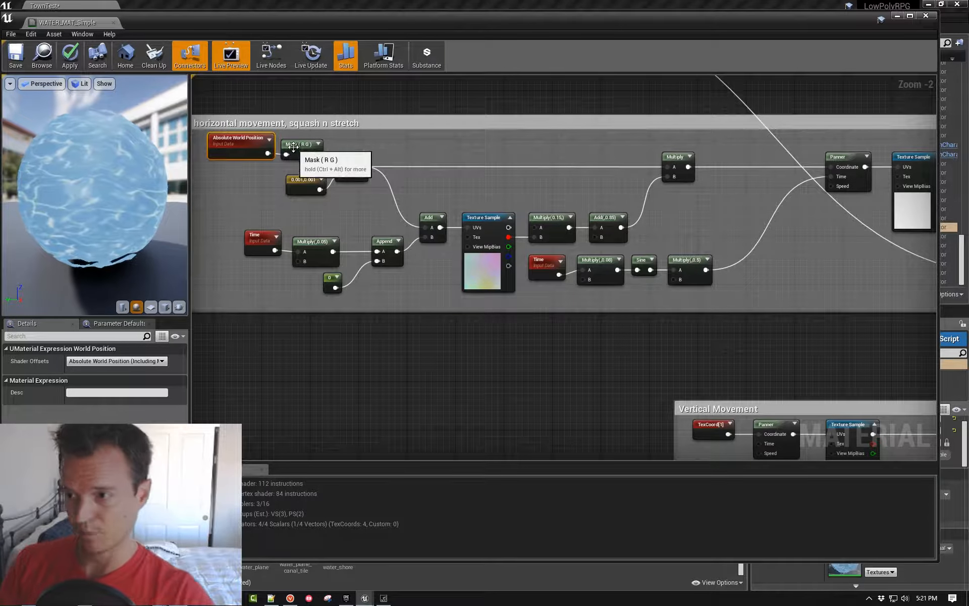
{"action": "left_click", "coordinate": [477, 218]}
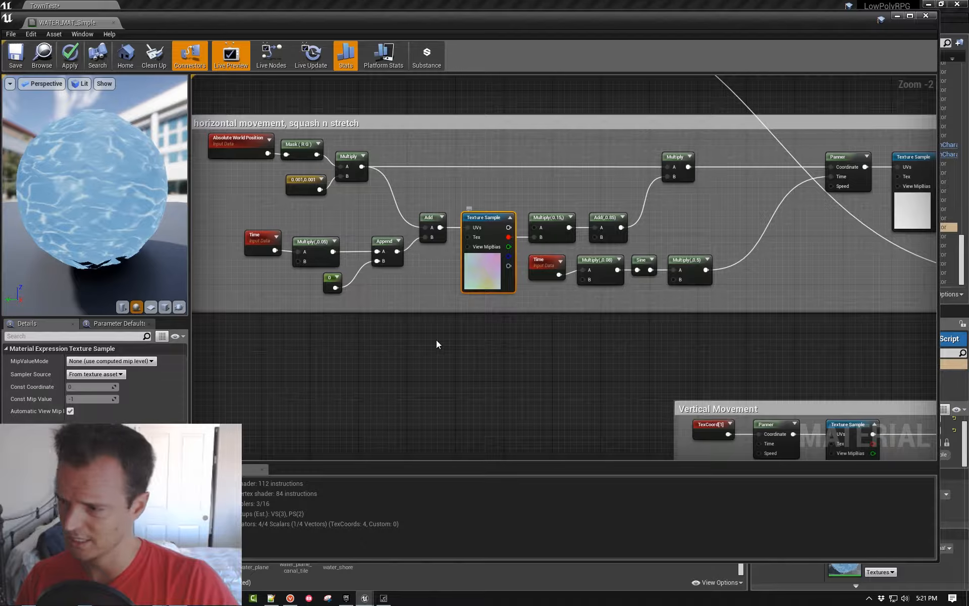
{"action": "double_click", "coordinate": [243, 21]}
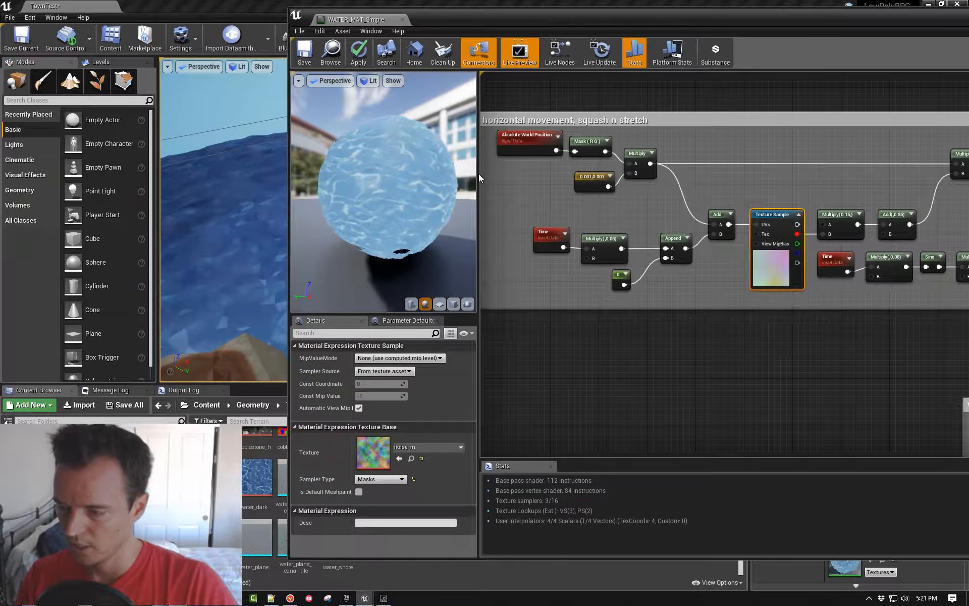
{"action": "left_click_drag", "start_coordinate": [609, 25], "coordinate": [350, 19]}
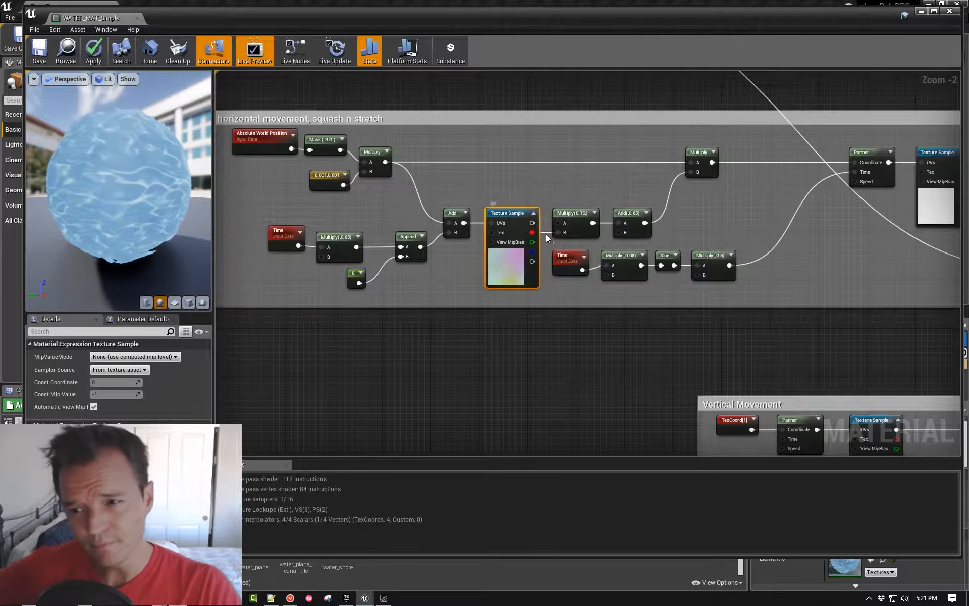
- Inspect the Time, Multiply and Texture Sample nodes of the horizontal movement group and the 0.5,0.5,0 constant feeding Subtract
{"action": "left_click", "coordinate": [284, 233]}
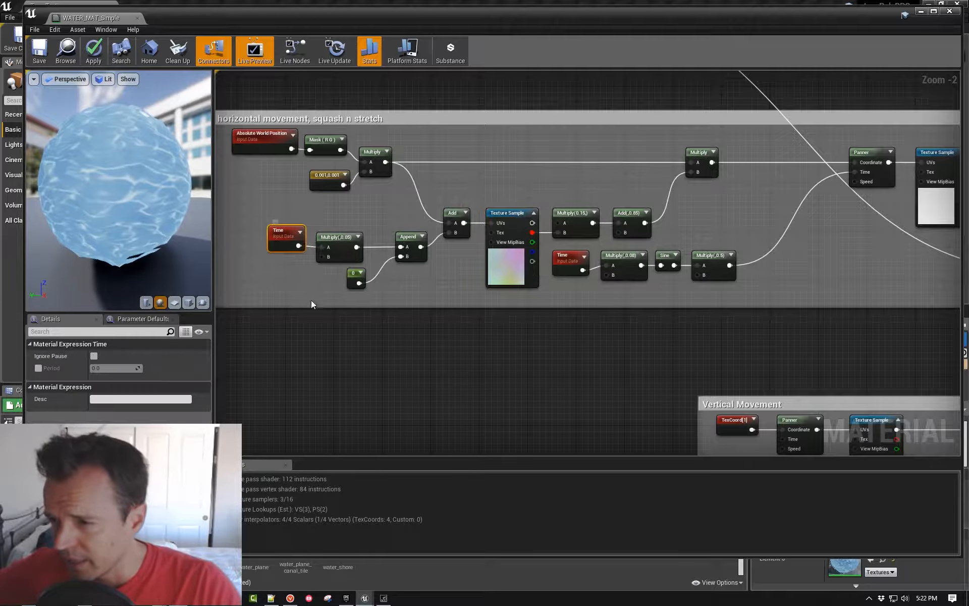
{"action": "left_click", "coordinate": [338, 251]}
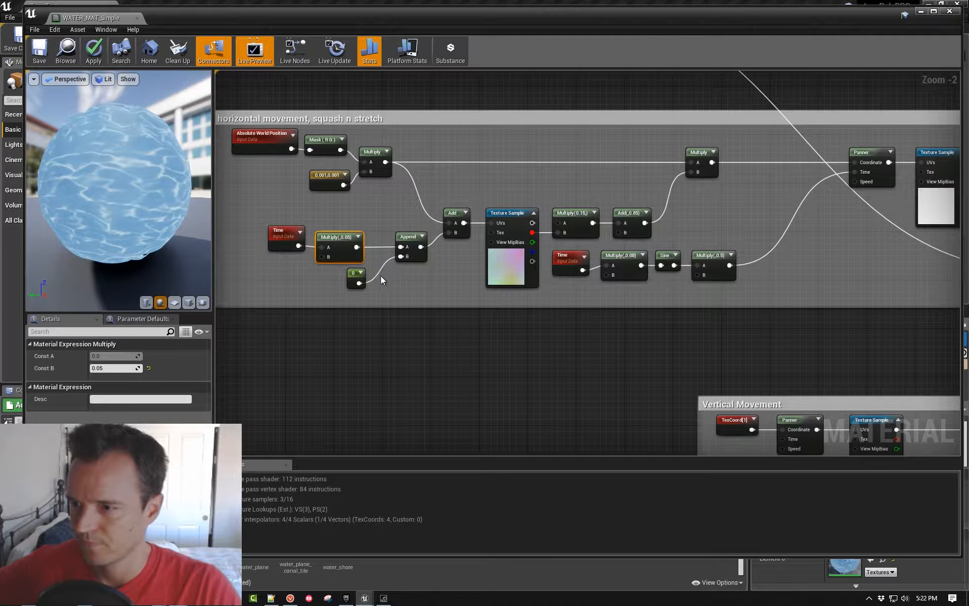
{"action": "left_click", "coordinate": [499, 217]}
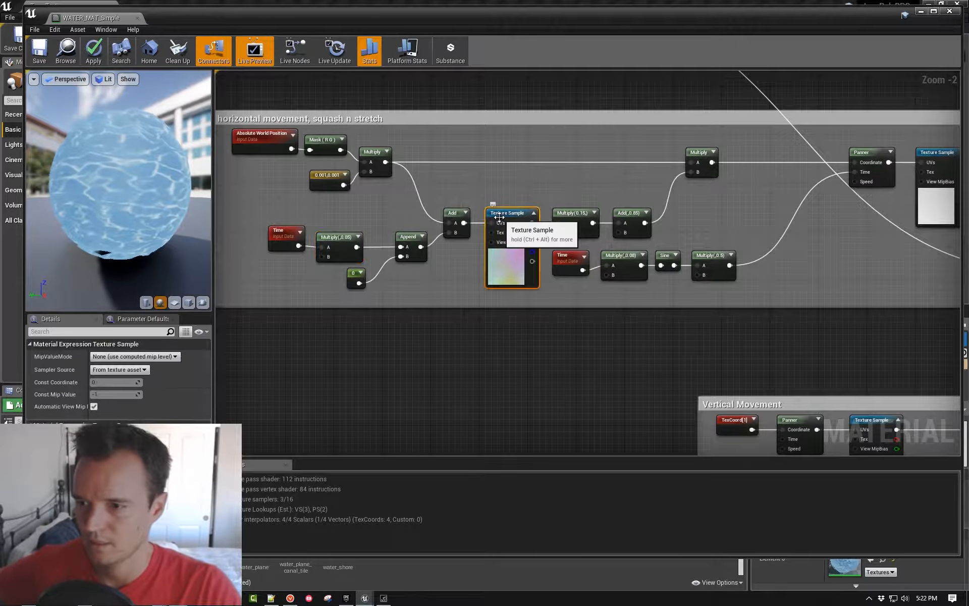
{"action": "right_click_drag", "start_coordinate": [858, 240], "coordinate": [670, 238]}
{"action": "right_click_drag", "start_coordinate": [732, 323], "coordinate": [619, 316]}
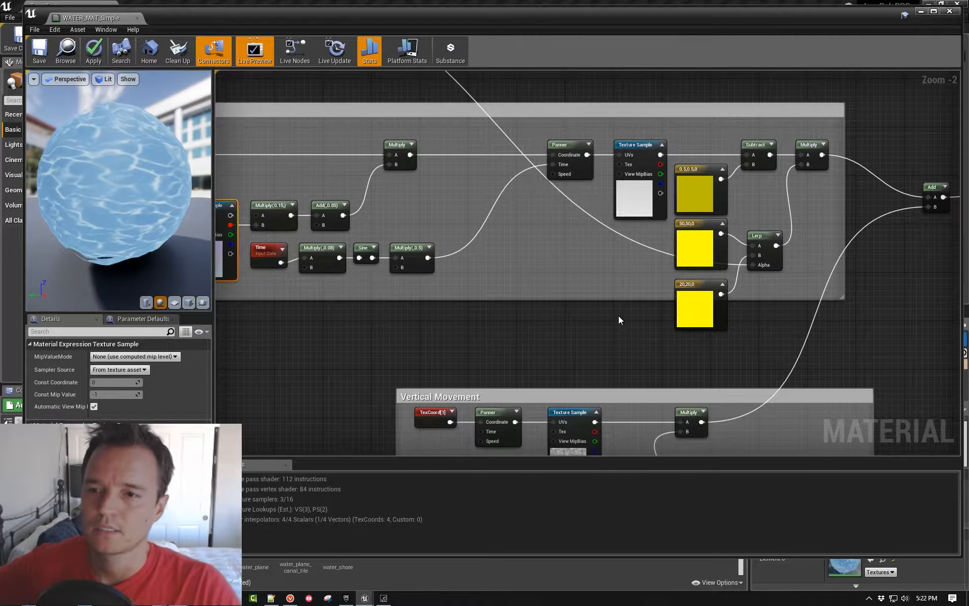
{"action": "left_click", "coordinate": [695, 191]}
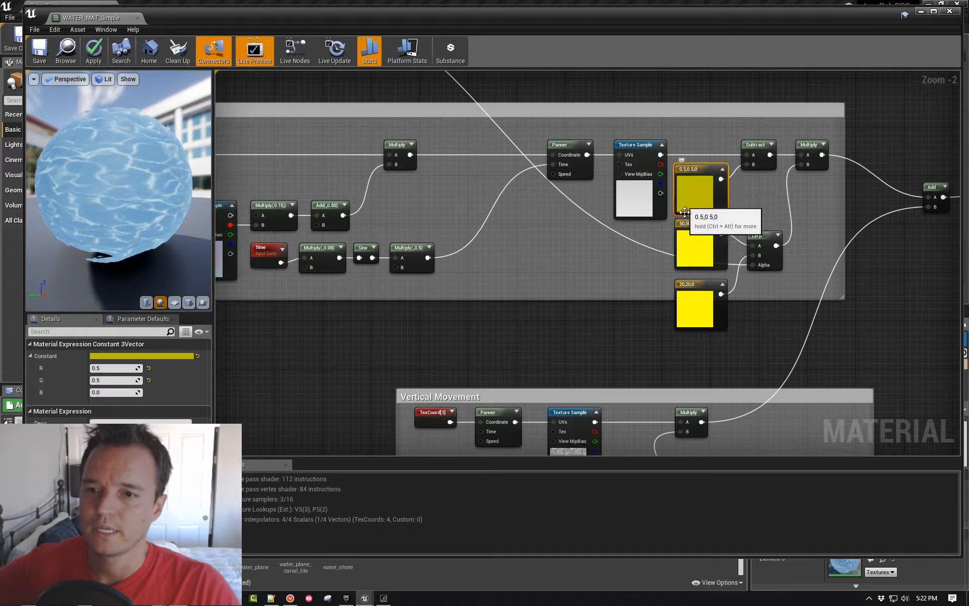
- Inspect the Lerp between the 50,50,0 and 20,20,0 constants and trace its Alpha input back to the Vertex Color node
{"action": "left_click", "coordinate": [691, 276]}
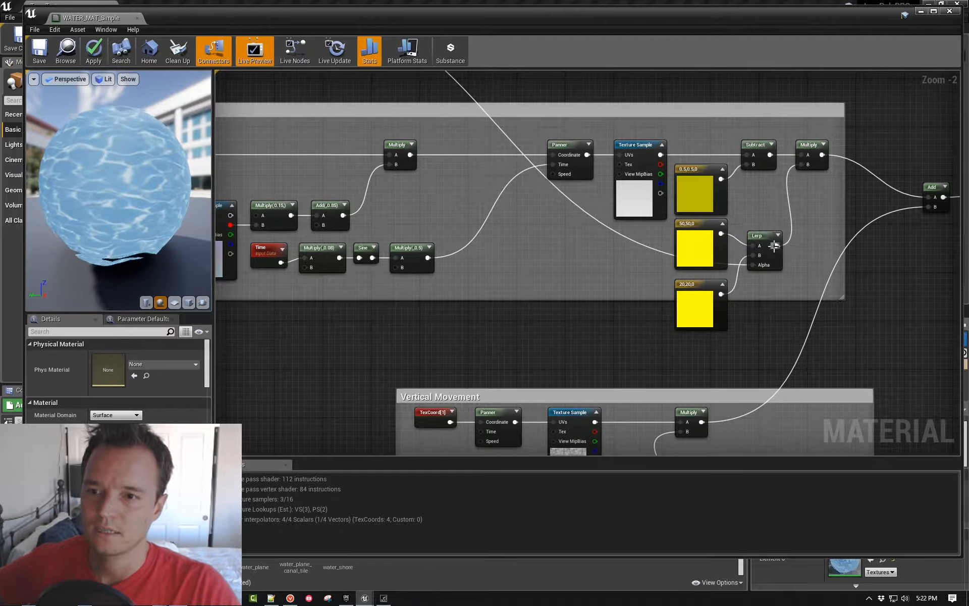
{"action": "left_click", "coordinate": [758, 236]}
{"action": "right_click_drag", "start_coordinate": [585, 211], "coordinate": [680, 327]}
{"action": "right_click_drag", "start_coordinate": [437, 156], "coordinate": [559, 223]}
{"action": "right_click", "coordinate": [560, 223]}
{"action": "right_click_drag", "start_coordinate": [721, 196], "coordinate": [635, 129]}
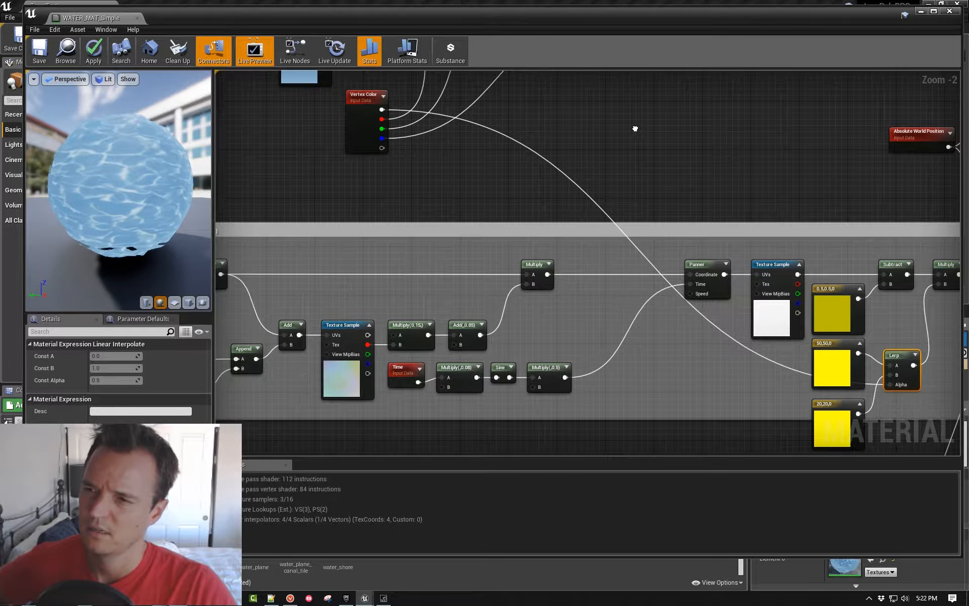
{"action": "right_click_drag", "start_coordinate": [635, 129], "coordinate": [606, 89]}
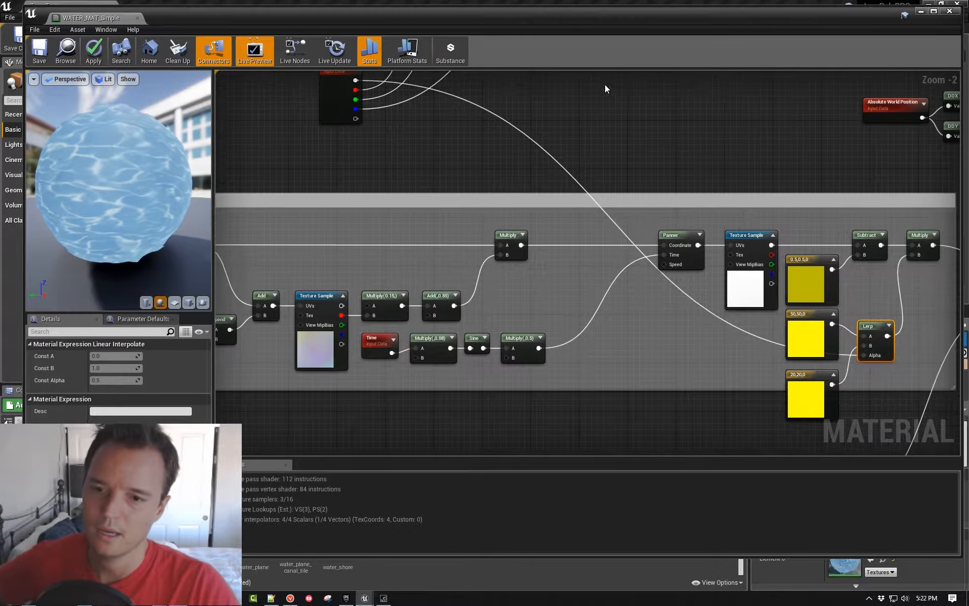
- Inspect the Vertical Movement group's Texture Sample node and the TexCoord and Panner nodes feeding it
{"action": "right_click_drag", "start_coordinate": [740, 268], "coordinate": [602, 187]}
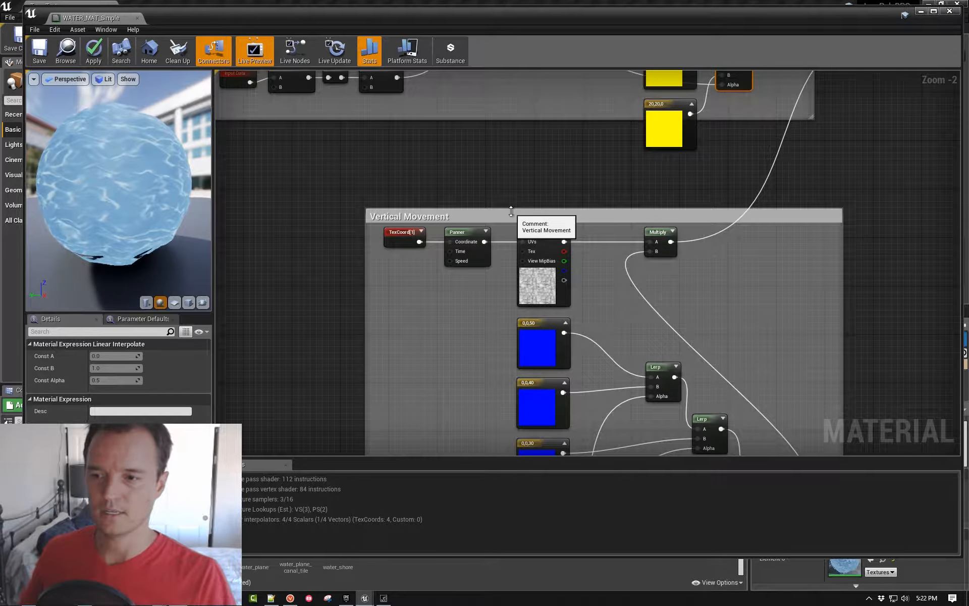
{"action": "left_click", "coordinate": [537, 285]}
{"action": "right_click_drag", "start_coordinate": [253, 372], "coordinate": [300, 286]}
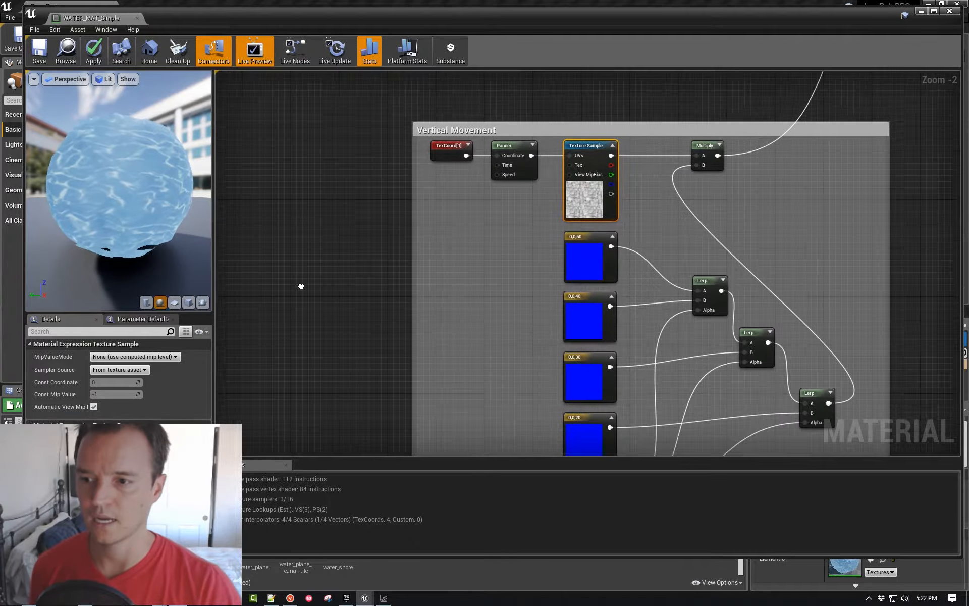
{"action": "right_click", "coordinate": [301, 286]}
{"action": "left_click", "coordinate": [359, 226]}
{"action": "right_click_drag", "start_coordinate": [385, 282], "coordinate": [351, 216]}
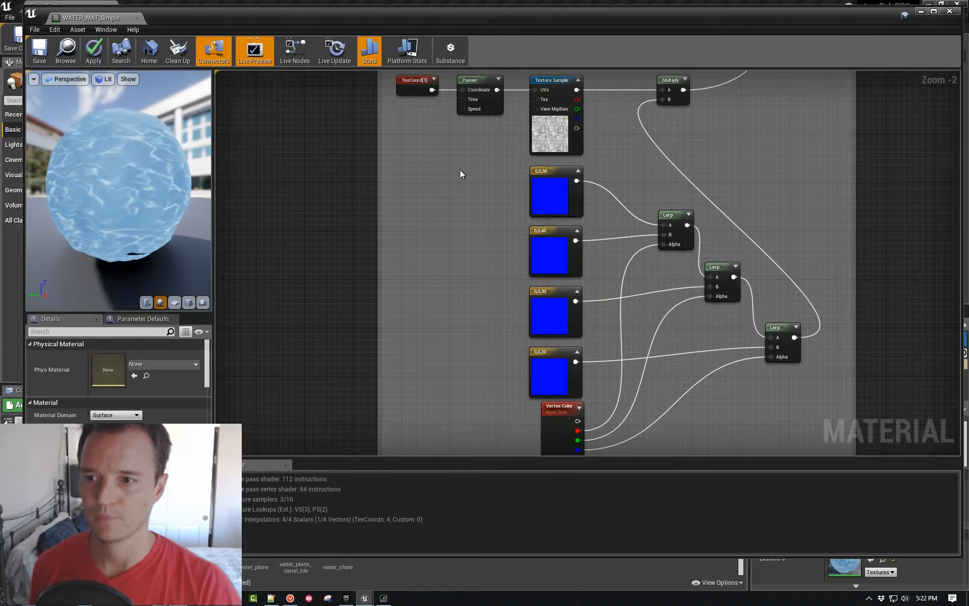
- Examine the blue constants, the Vertex Color node and the Lerp chain feeding the Multiply in the Vertical Movement group
{"action": "left_click", "coordinate": [540, 172]}
{"action": "left_click", "coordinate": [550, 433]}
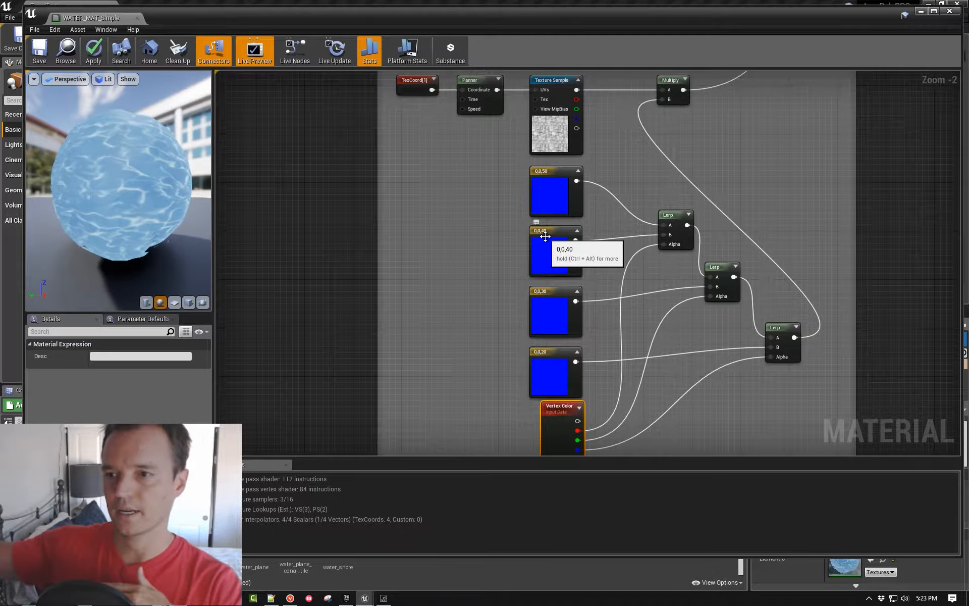
{"action": "right_click_drag", "start_coordinate": [580, 431], "coordinate": [589, 314]}
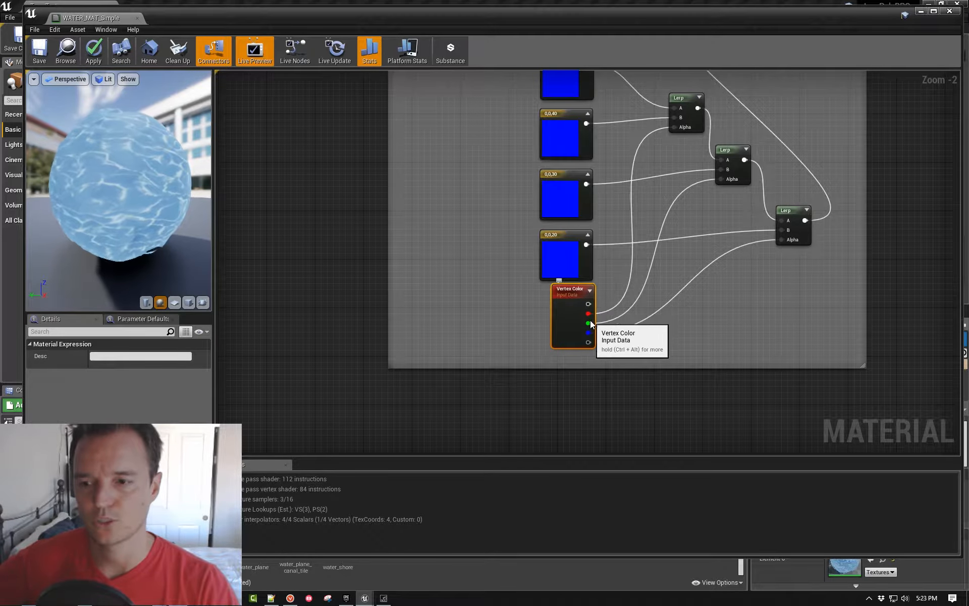
{"action": "right_click_drag", "start_coordinate": [699, 331], "coordinate": [606, 445]}
{"action": "right_click_drag", "start_coordinate": [522, 387], "coordinate": [524, 293]}
{"action": "right_click_drag", "start_coordinate": [655, 84], "coordinate": [628, 309]}
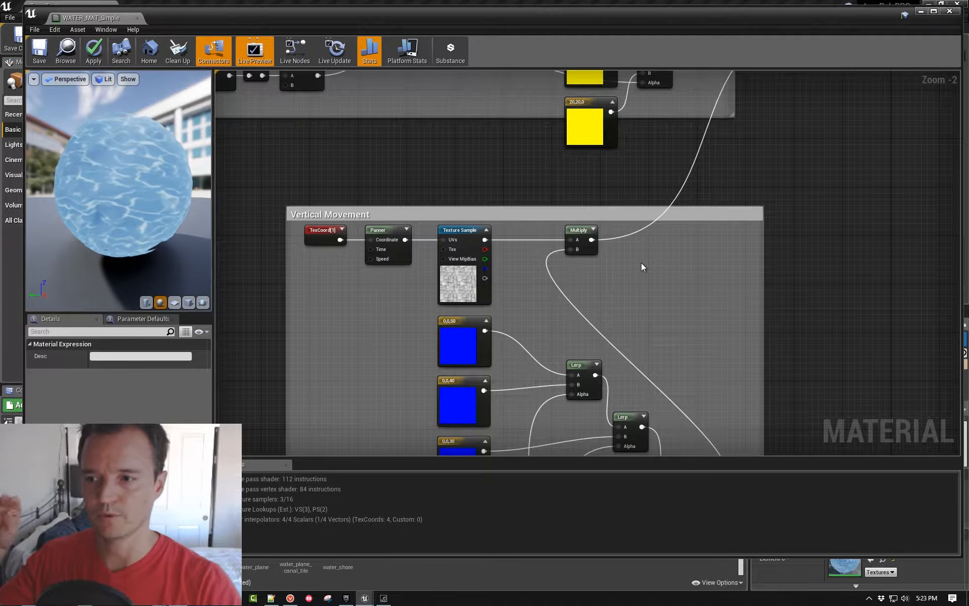
- Trace the combined movement into the material output and select the DiffuseReduction and FakeLighting parameter nodes
{"action": "right_click_drag", "start_coordinate": [673, 239], "coordinate": [668, 342]}
{"action": "scroll", "coordinate": [671, 334], "scroll_direction": "down", "scroll_amount": 3}
{"action": "right_click_drag", "start_coordinate": [777, 205], "coordinate": [733, 353]}
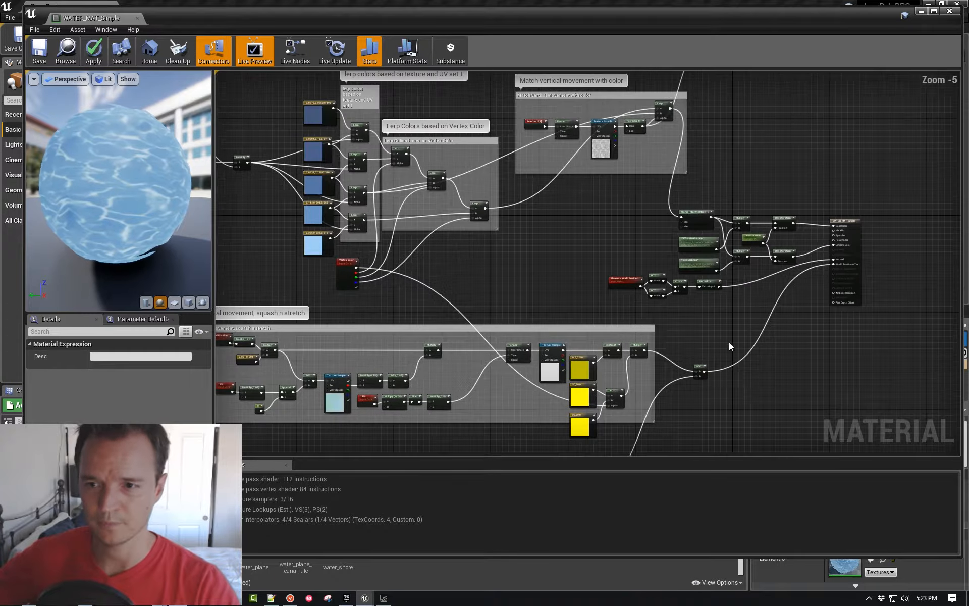
{"action": "left_click_drag", "start_coordinate": [882, 18], "coordinate": [853, 23]}
{"action": "scroll", "coordinate": [707, 232], "scroll_direction": "up", "scroll_amount": 5}
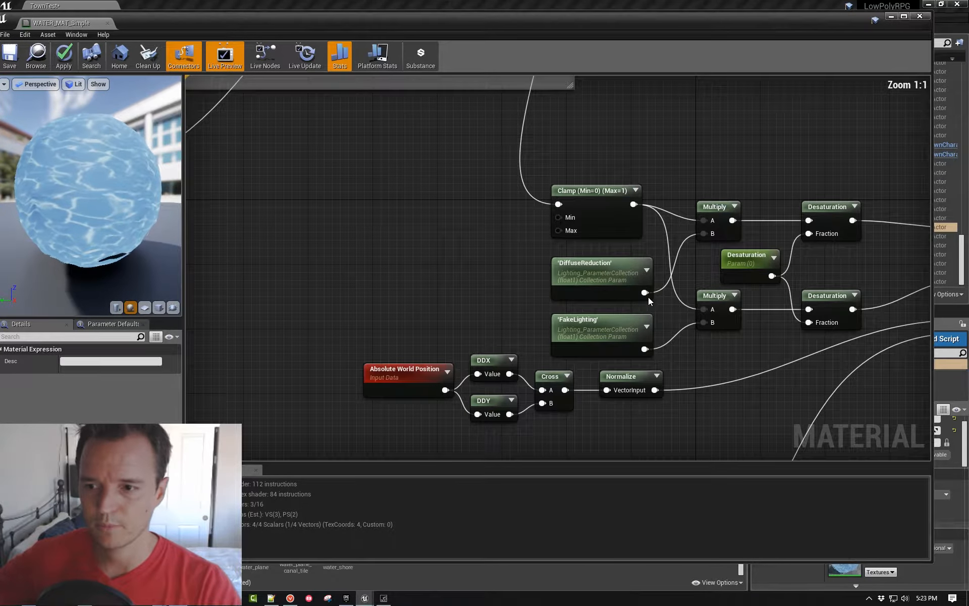
{"action": "left_click_drag", "start_coordinate": [517, 260], "coordinate": [608, 321]}
- Close WATER_MAT_Simple without applying its changes and open MAIN_MAT from the Characters folder
{"action": "left_click", "coordinate": [920, 17]}
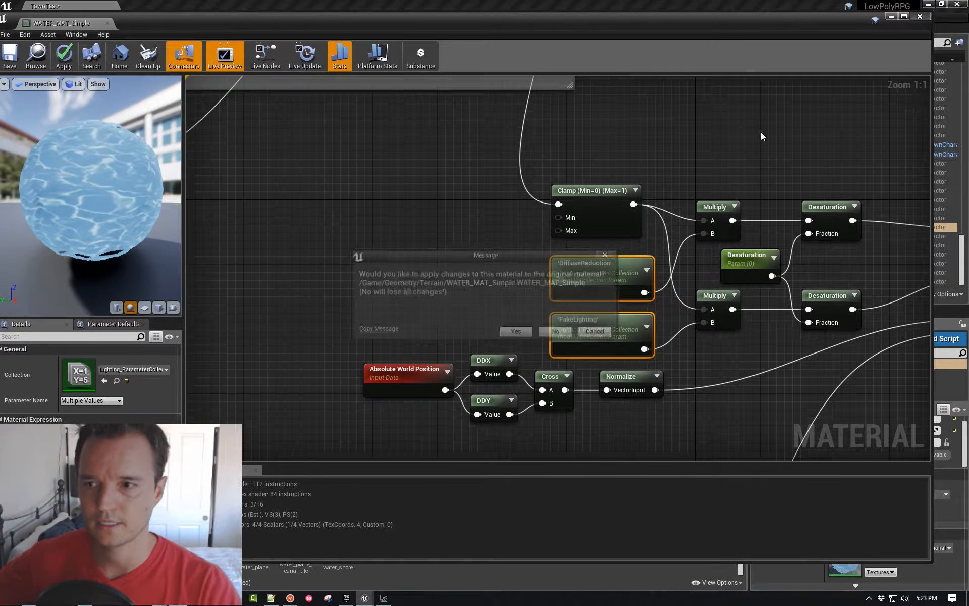
{"action": "left_click", "coordinate": [557, 332]}
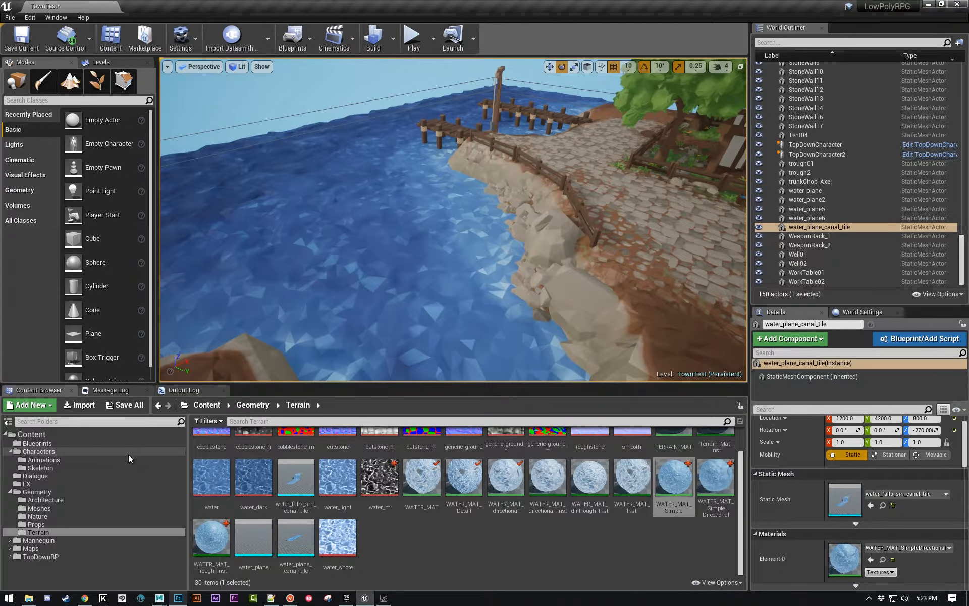
{"action": "left_click", "coordinate": [49, 451]}
{"action": "double_click", "coordinate": [338, 457]}
{"action": "right_click_drag", "start_coordinate": [380, 380], "coordinate": [560, 376]}
{"action": "scroll", "coordinate": [536, 383], "scroll_direction": "down", "scroll_amount": 1}
{"action": "scroll", "coordinate": [553, 374], "scroll_direction": "up", "scroll_amount": 1}
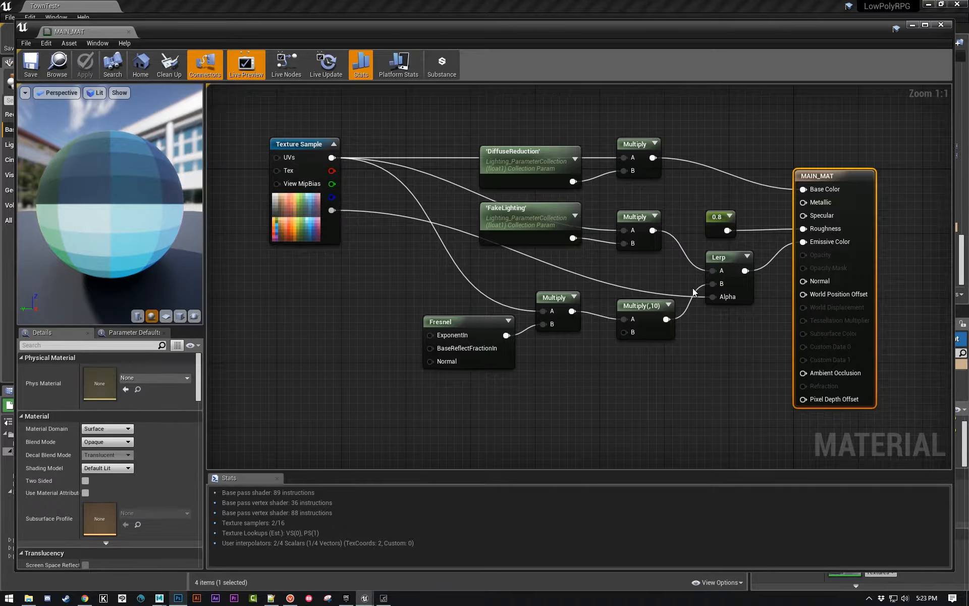
- Examine MAIN_MAT's Fresnel and Multiply branch and its DiffuseReduction and FakeLighting collection parameter nodes
{"action": "left_click_drag", "start_coordinate": [389, 390], "coordinate": [641, 293]}
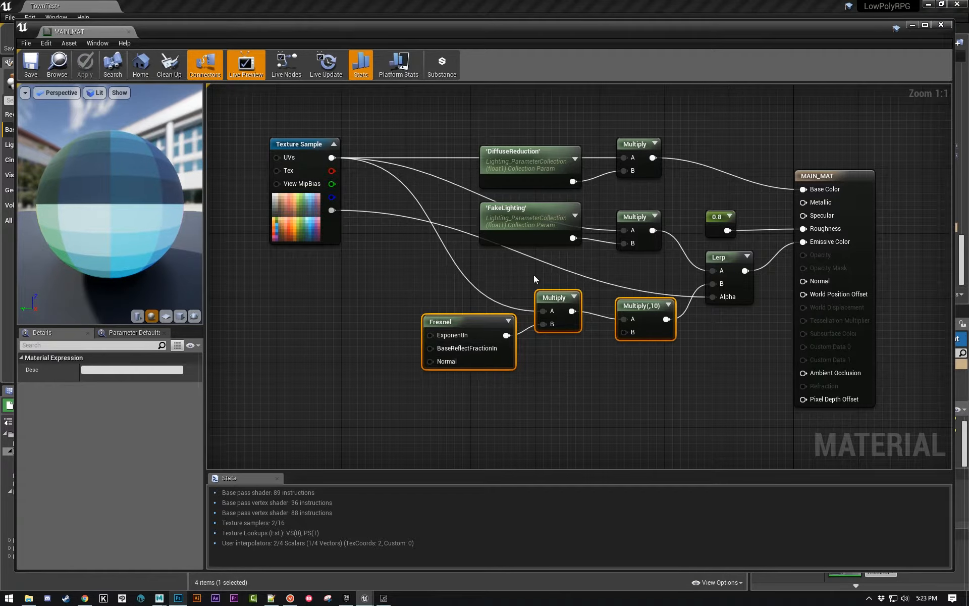
{"action": "left_click", "coordinate": [535, 400]}
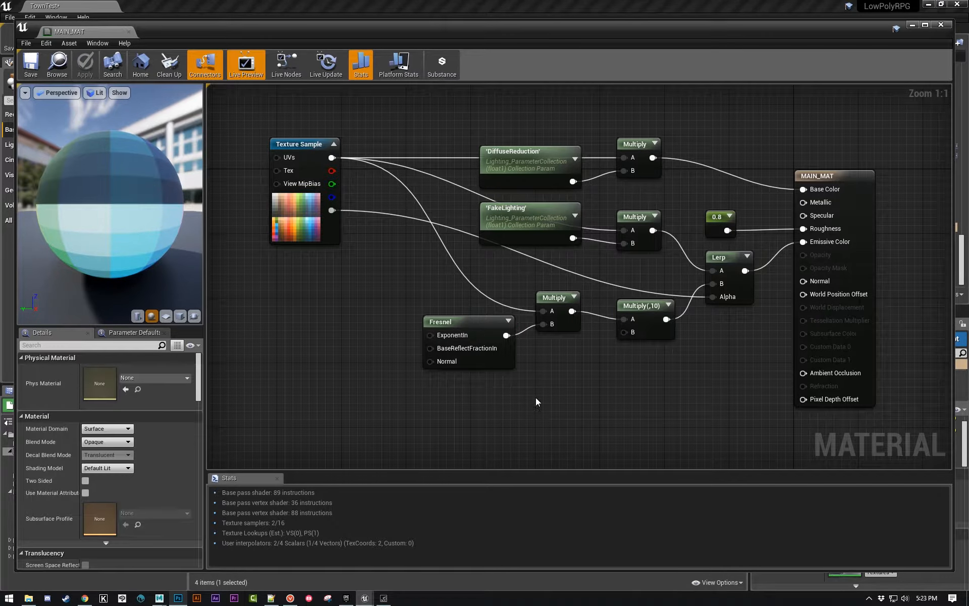
{"action": "left_click", "coordinate": [513, 165]}
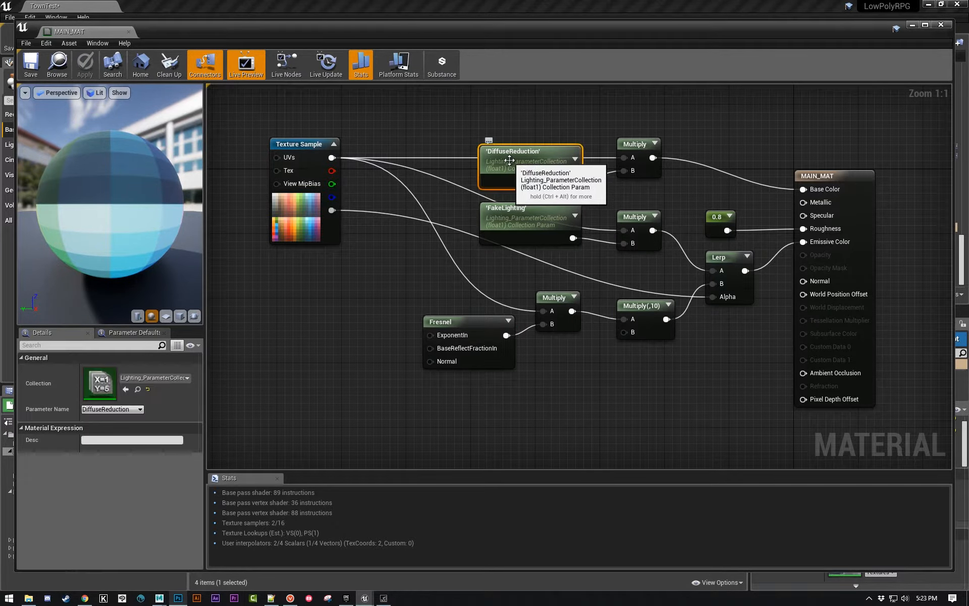
{"action": "left_click", "coordinate": [530, 224]}
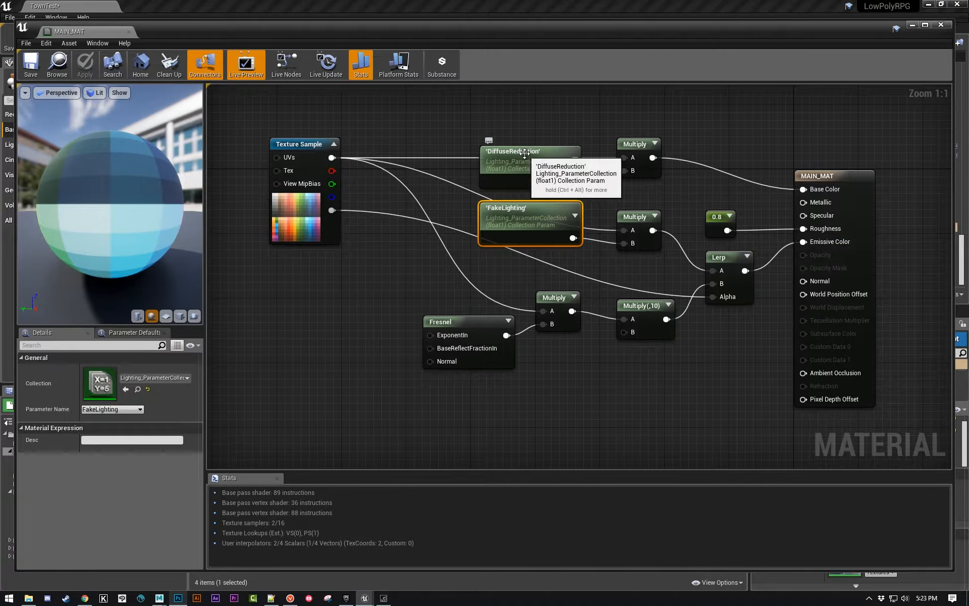
{"action": "left_click", "coordinate": [535, 174]}
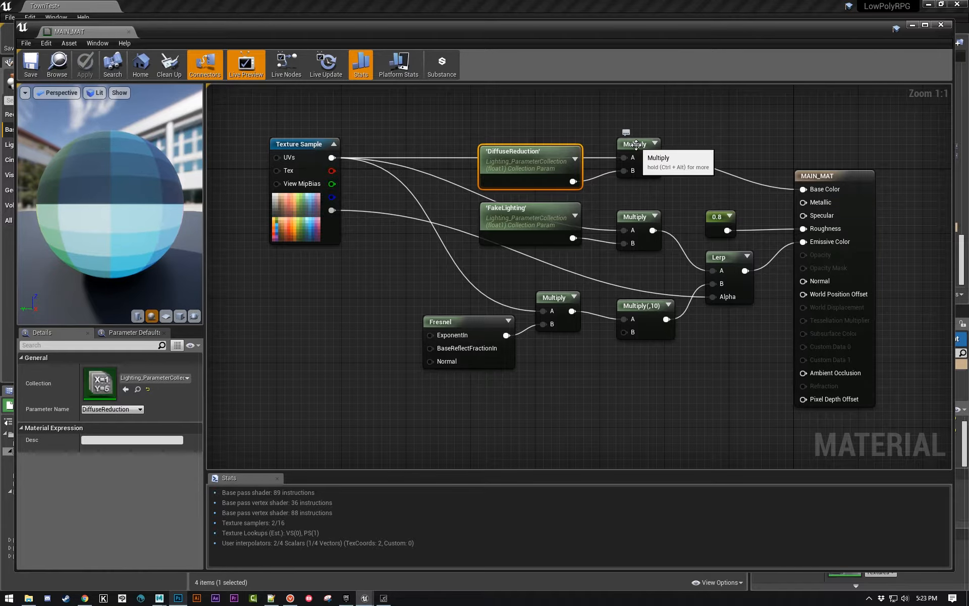
- Move the MAIN_MAT editor aside to view the town's buildings and market stalls in the level, and bring it back
{"action": "left_click_drag", "start_coordinate": [606, 28], "coordinate": [968, 65]}
{"action": "right_click_drag", "start_coordinate": [454, 219], "coordinate": [623, 198]}
{"action": "right_click_drag", "start_coordinate": [536, 255], "coordinate": [611, 250]}
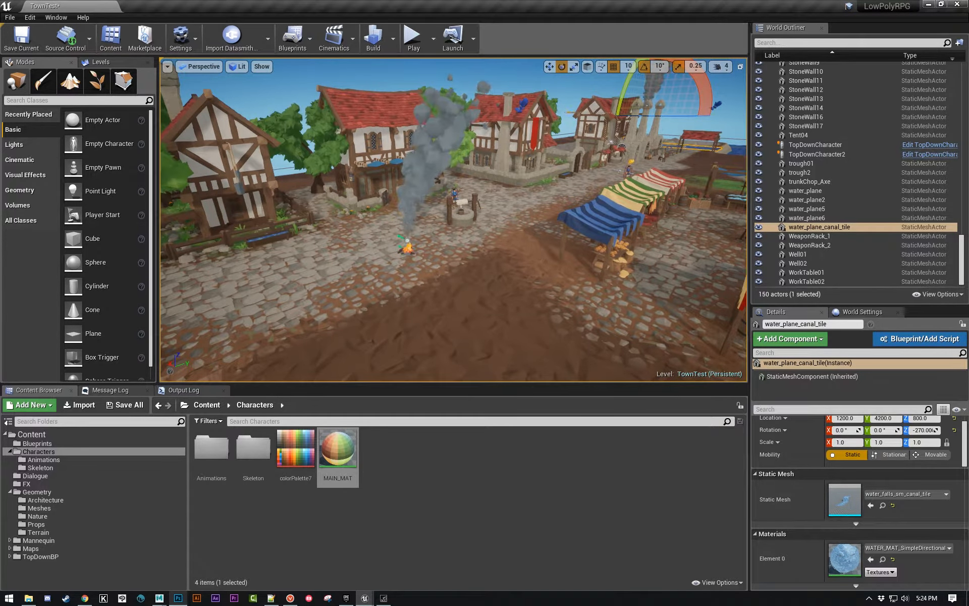
{"action": "left_click_drag", "start_coordinate": [968, 66], "coordinate": [242, 53]}
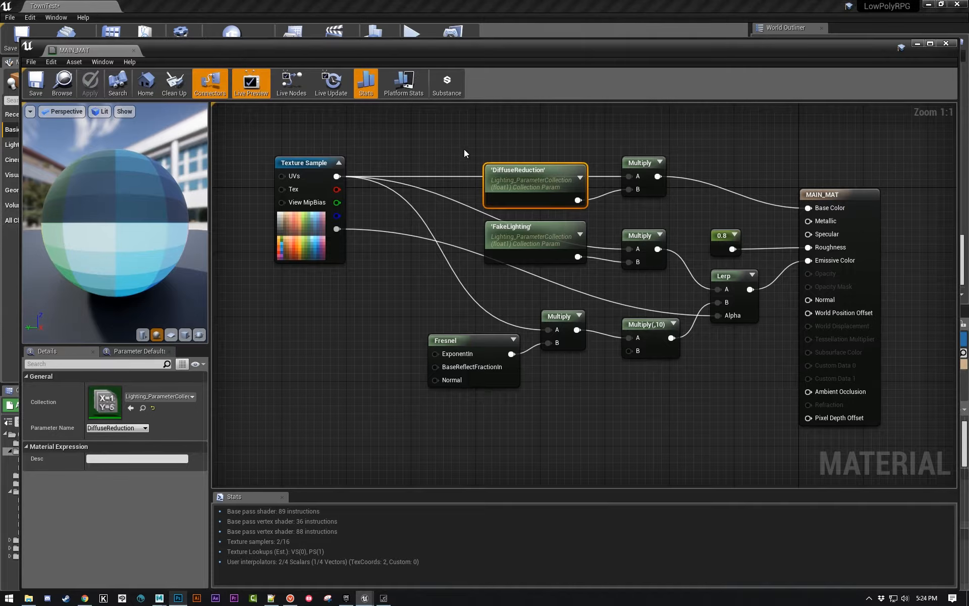
- Locate the parameter collection used by the FakeLighting node and open Lighting_ParameterCollection
{"action": "left_click", "coordinate": [529, 233], "text": "ctrl"}
{"action": "left_click", "coordinate": [475, 255]}
{"action": "left_click", "coordinate": [496, 232]}
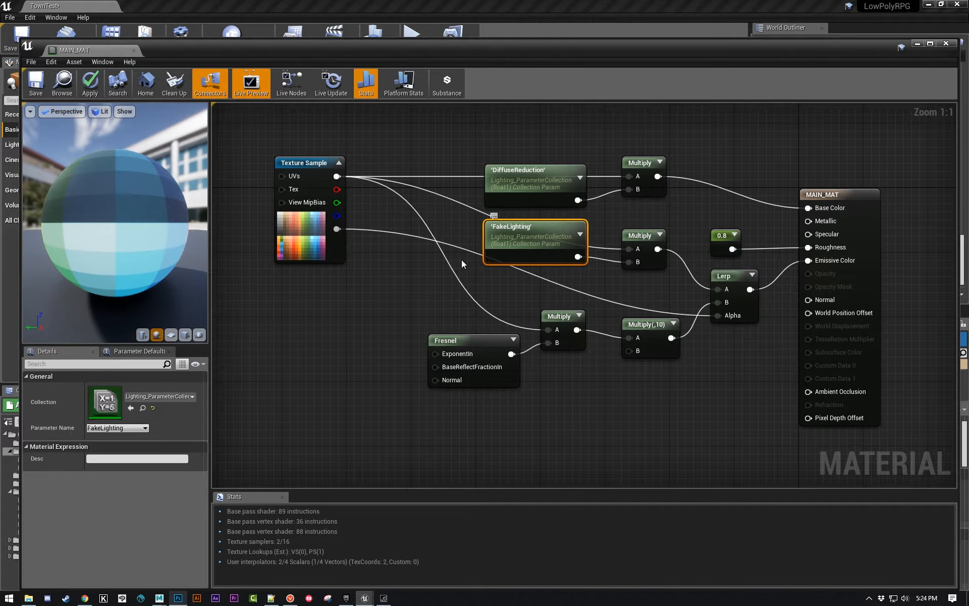
{"action": "left_click", "coordinate": [143, 408]}
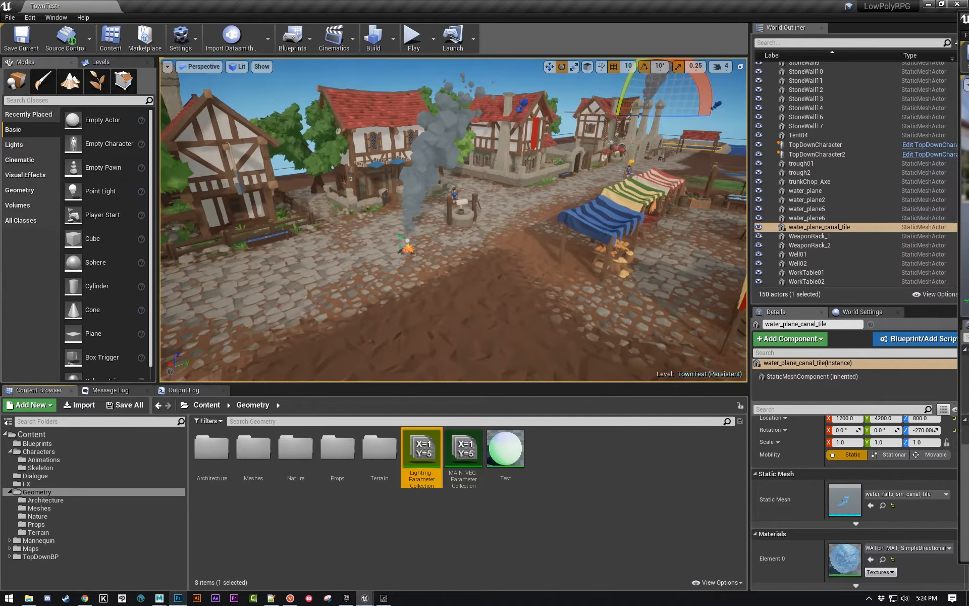
{"action": "double_click", "coordinate": [422, 453]}
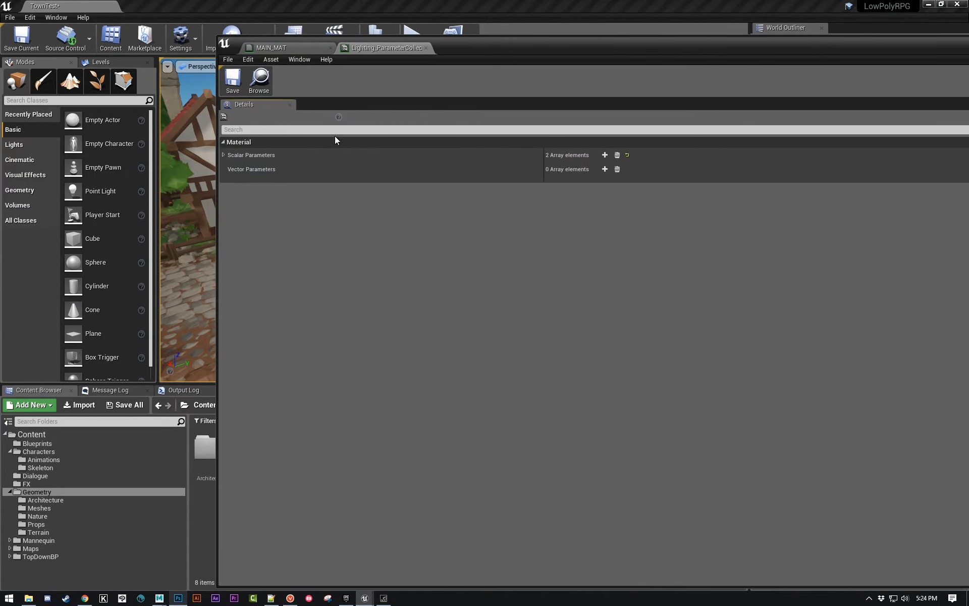
- Expand both scalar parameters of the collection to examine the default values of FakeLighting and DiffuseReduction
{"action": "left_click", "coordinate": [223, 155]}
{"action": "left_click", "coordinate": [229, 180]}
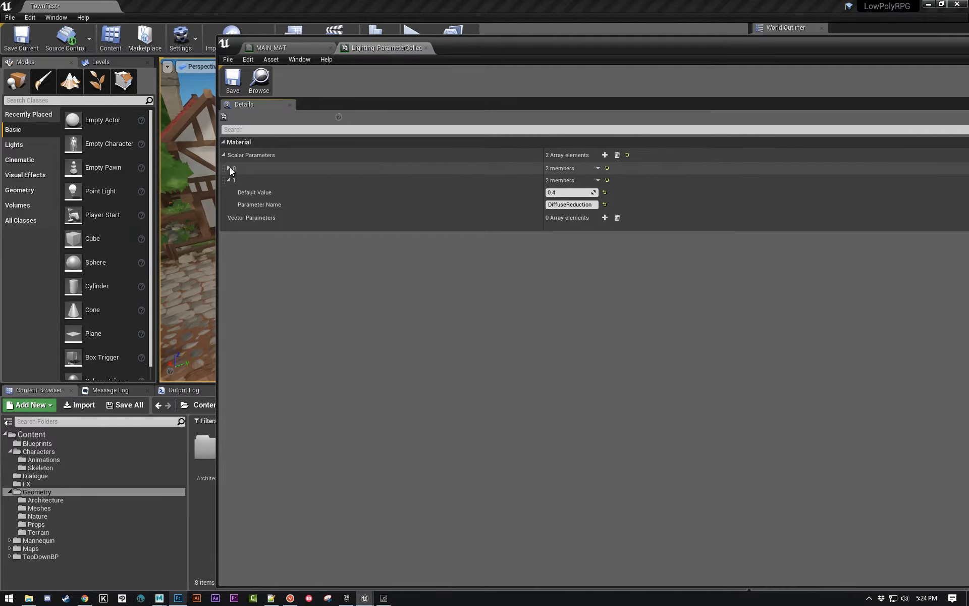
{"action": "left_click", "coordinate": [229, 167]}
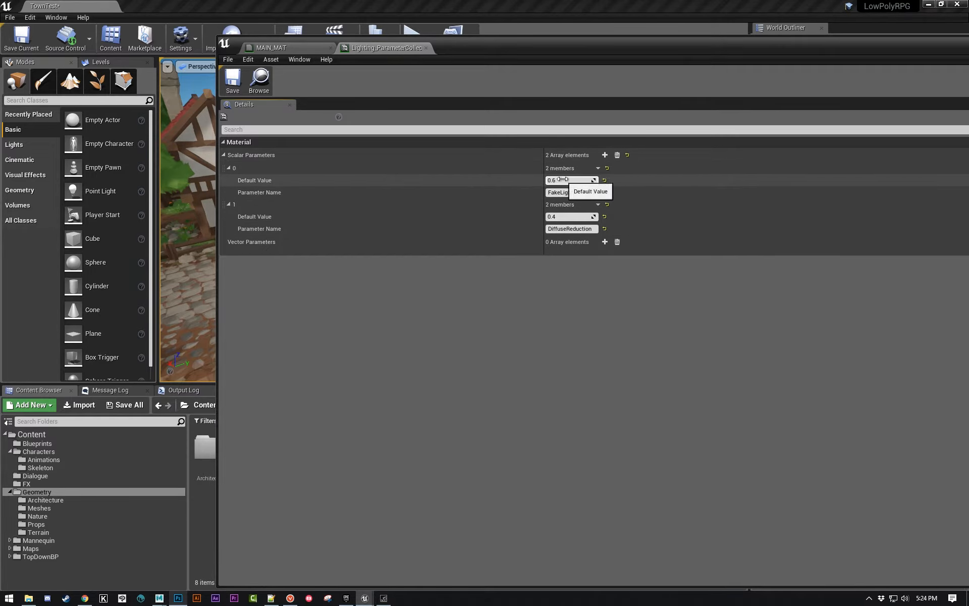